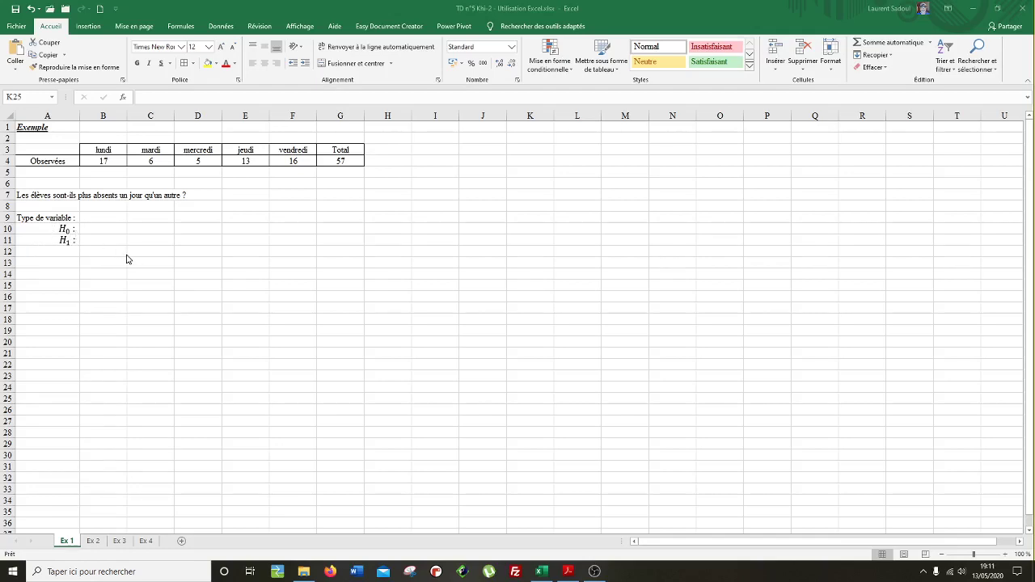
# Go to sheet Ex 2, with weekday absences 17, 6, 5, 13 and 16 totalling 57
pyautogui.click(96, 540)
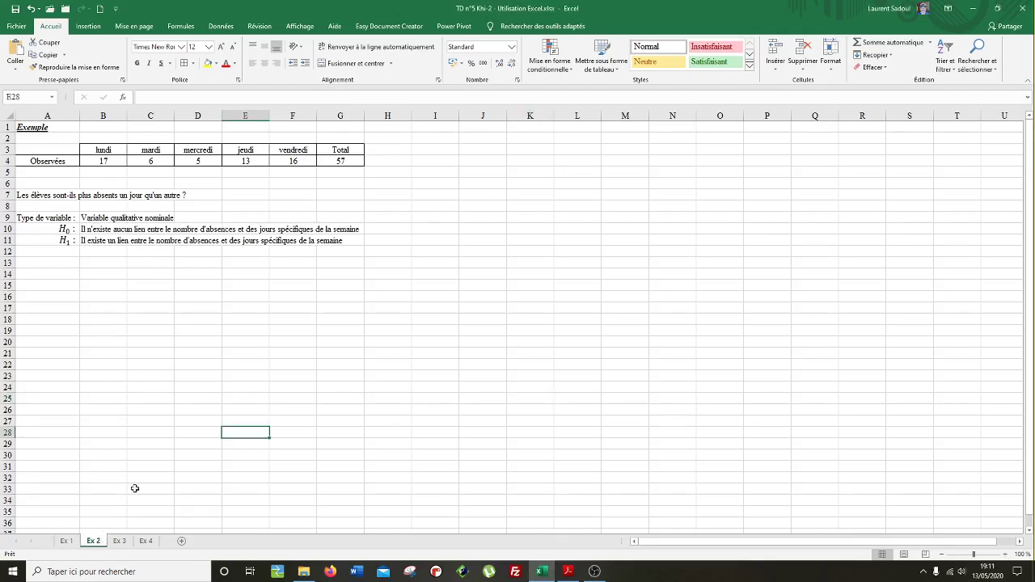
pyautogui.click(144, 394)
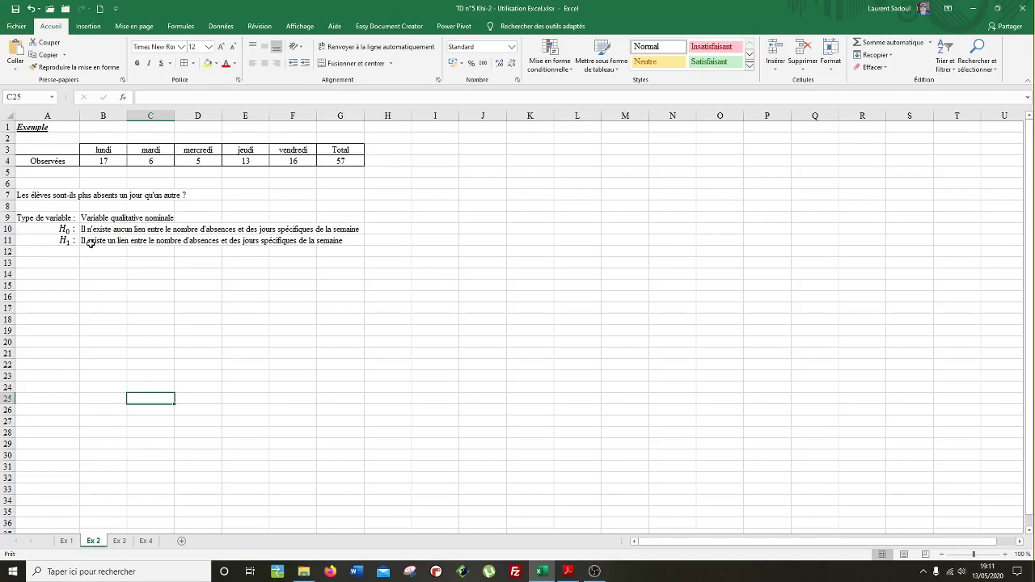
# Enter the label 'Théoriques' in cell A5
pyautogui.click(41, 173)
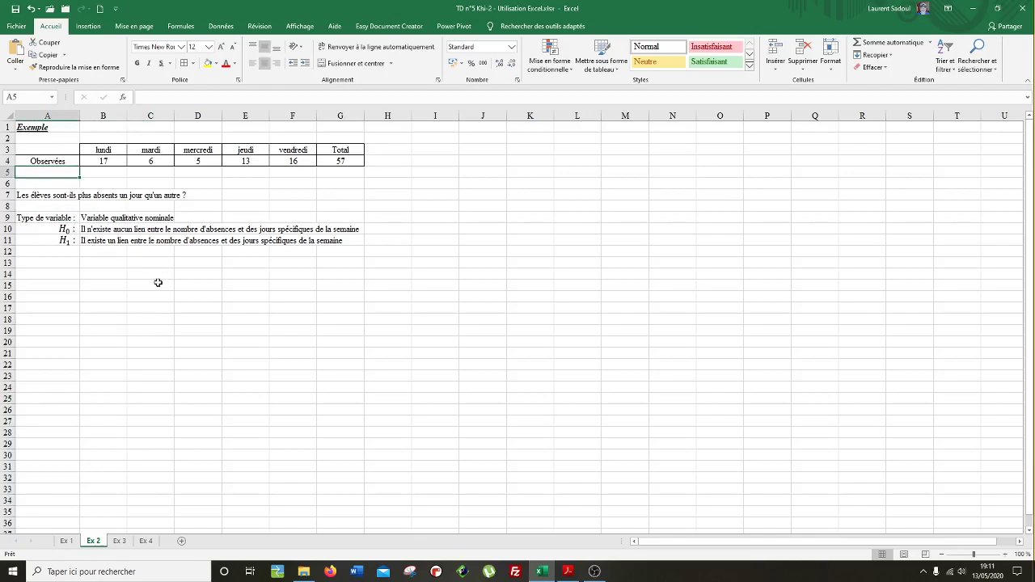
pyautogui.write('T')
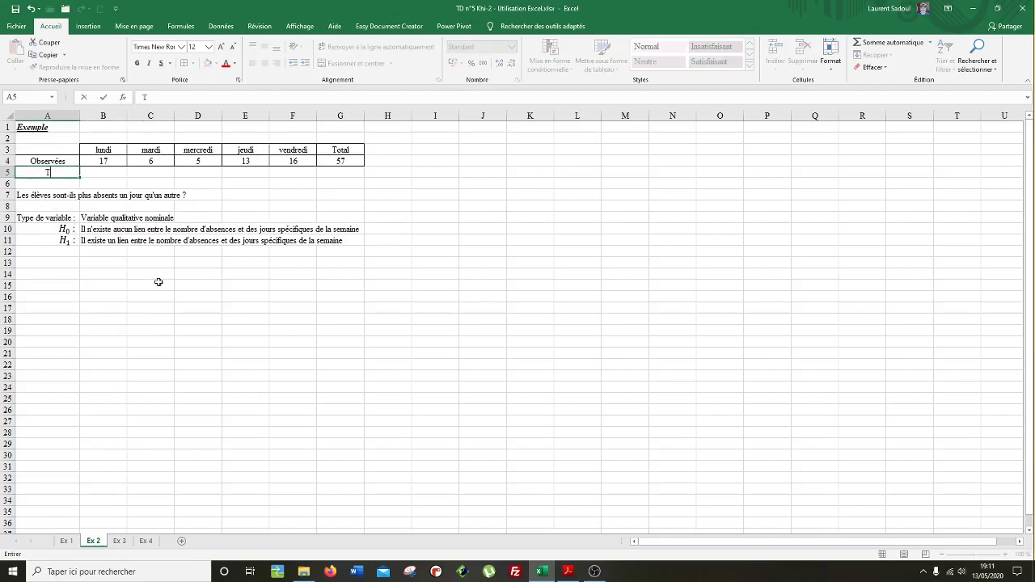
pyautogui.write('héoriq')
pyautogui.write('ues')
pyautogui.click(148, 294)
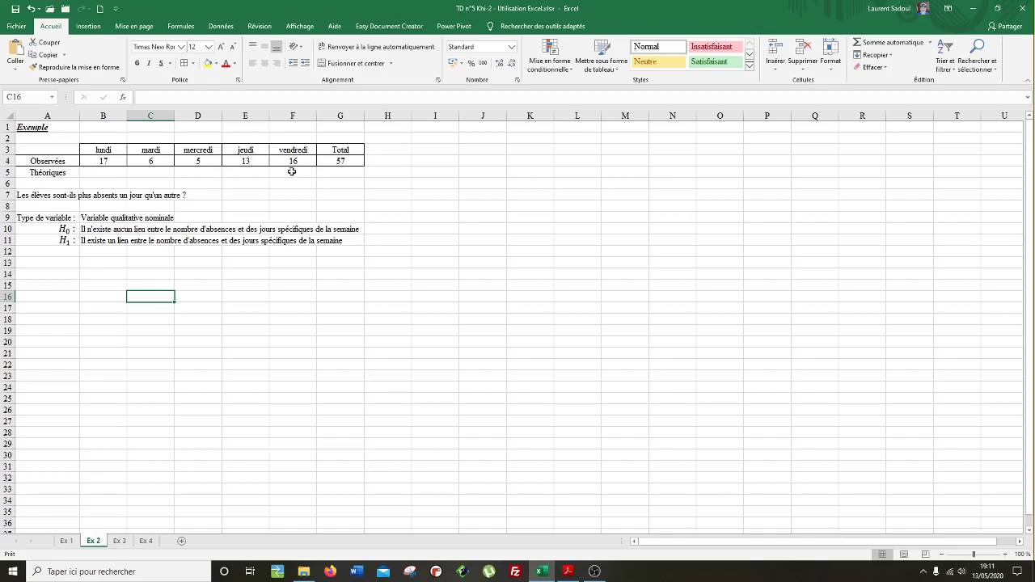
# Enter =$G$4/5 in B5 and fill it across to F5, giving 11,4 per weekday
pyautogui.click(89, 177)
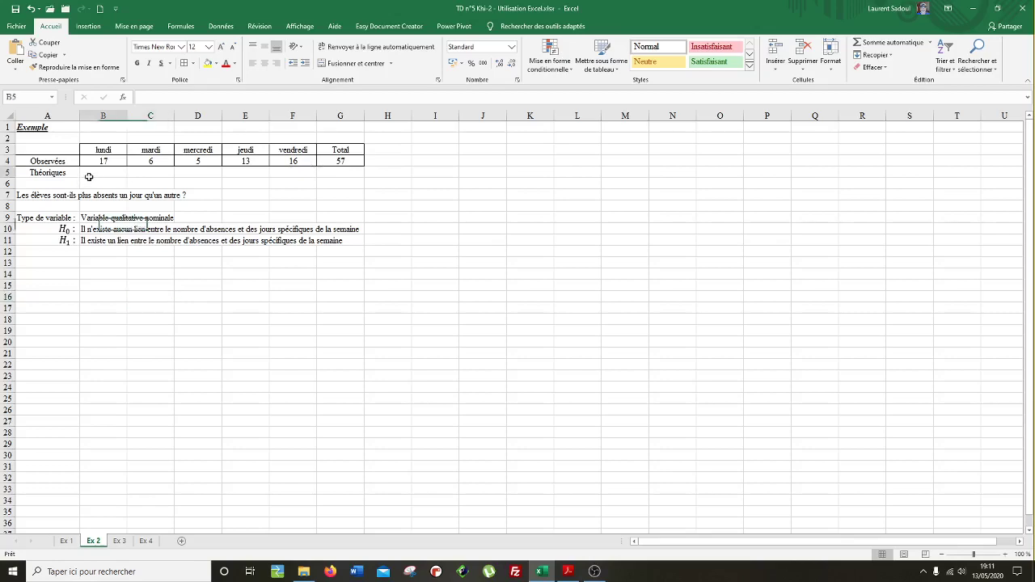
pyautogui.write('=')
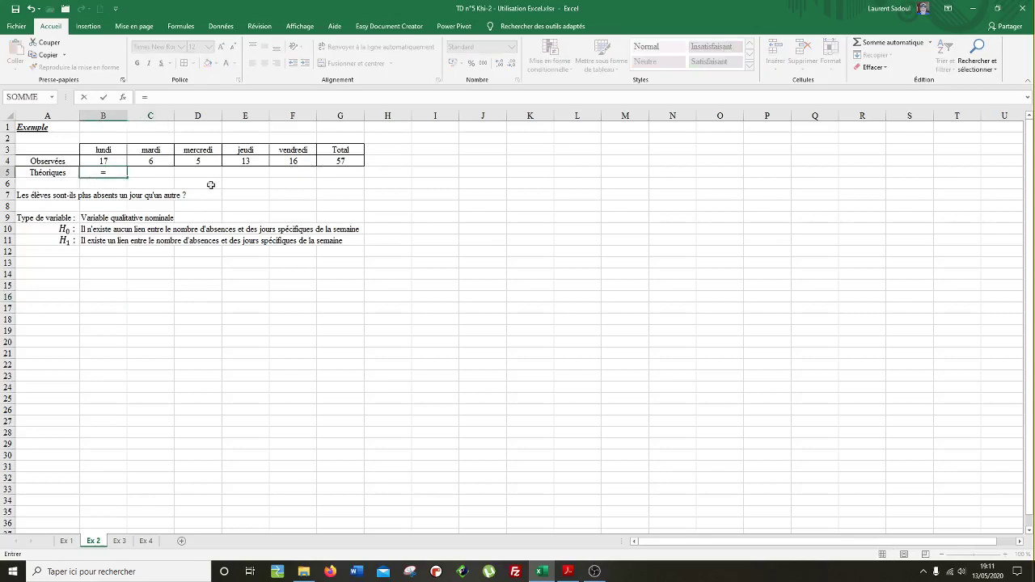
pyautogui.click(347, 163)
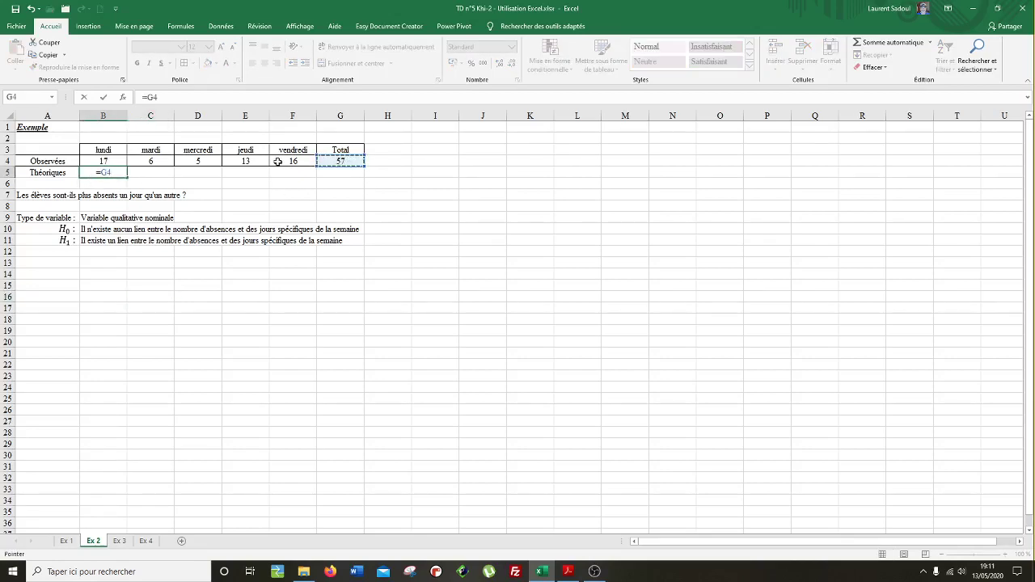
pyautogui.write('/5')
pyautogui.click(152, 97)
pyautogui.press('F4')
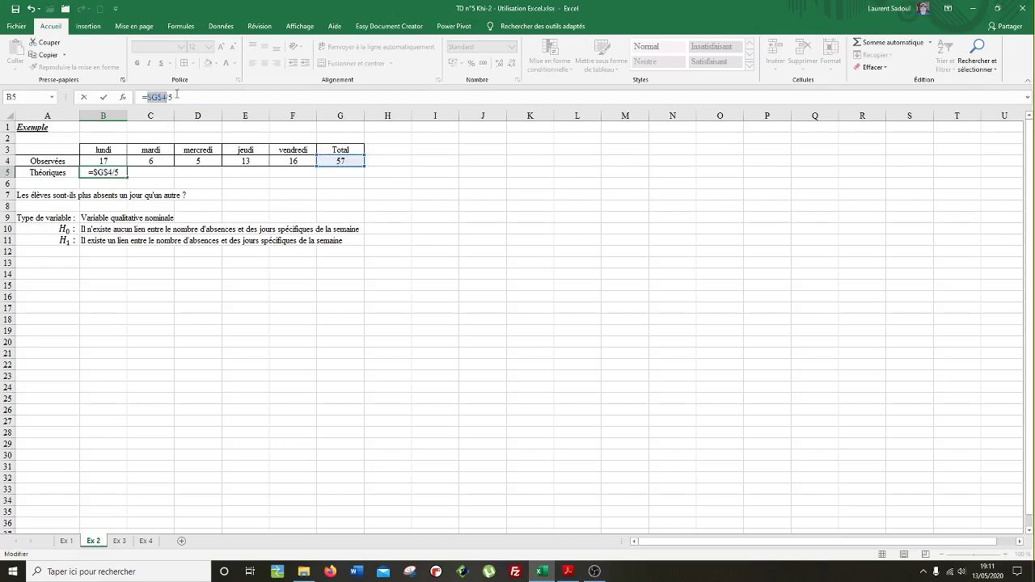
pyautogui.press('Return')
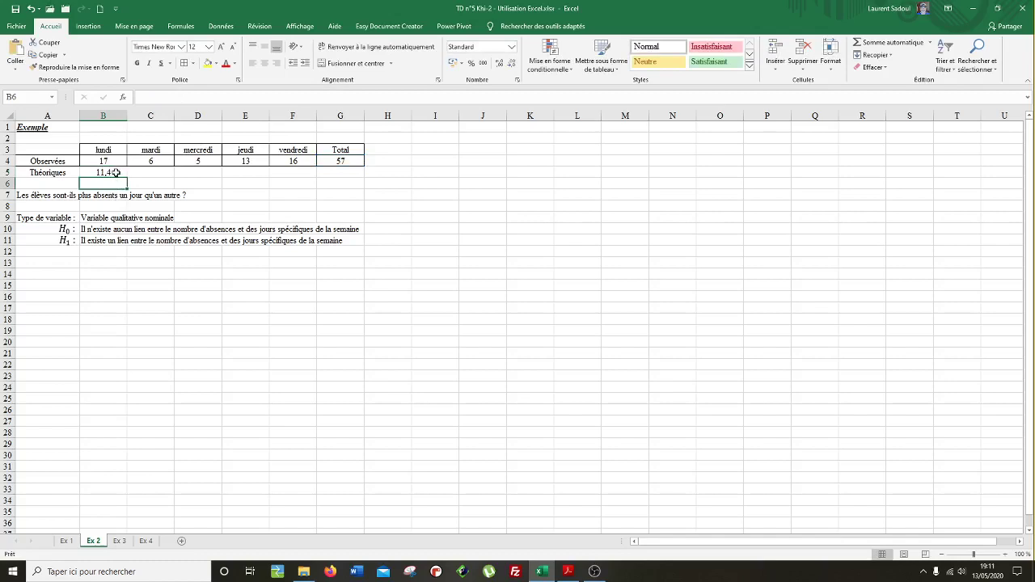
pyautogui.click(113, 174)
pyautogui.moveTo(127, 178); pyautogui.dragTo(298, 173)
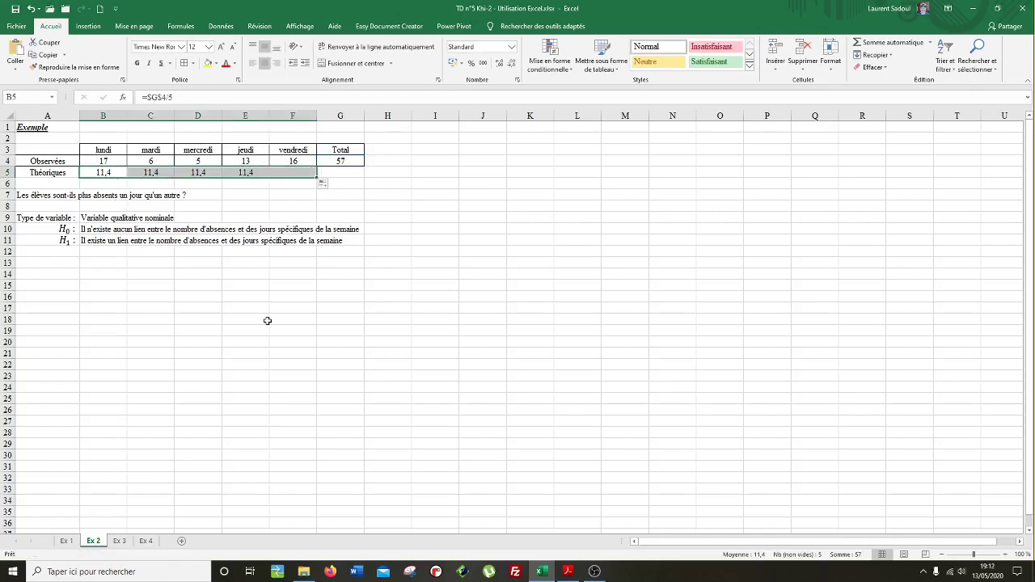
pyautogui.click(268, 322)
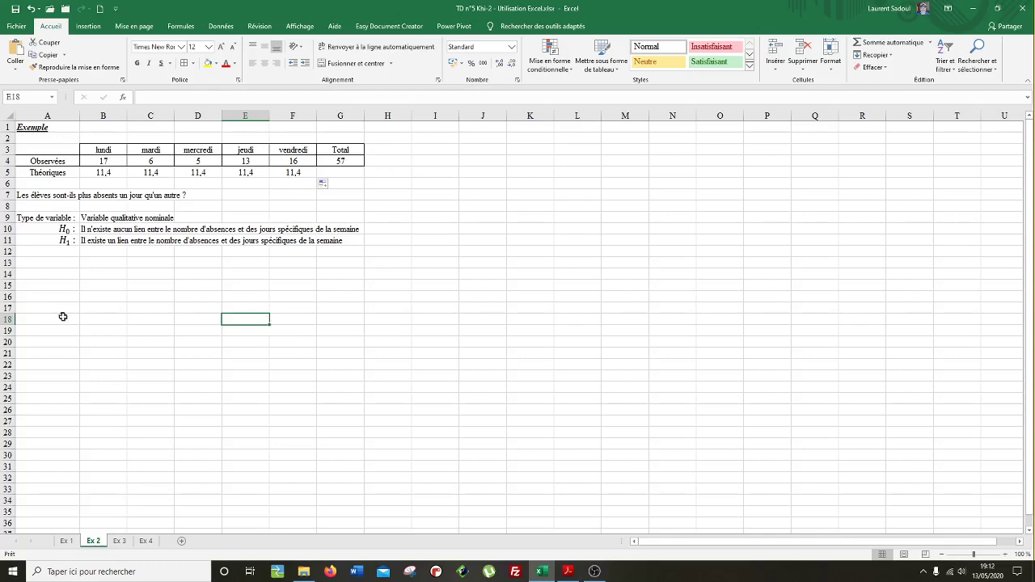
# On sheet Ex 3, browse the Insérer une fonction catalogue from E13, then close it unused
pyautogui.click(120, 540)
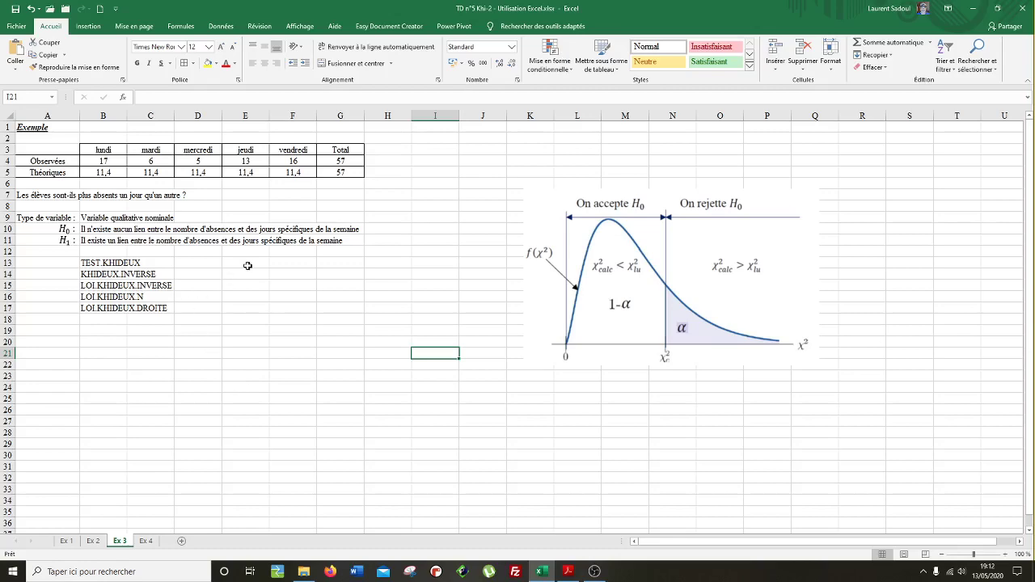
pyautogui.click(247, 263)
pyautogui.click(126, 97)
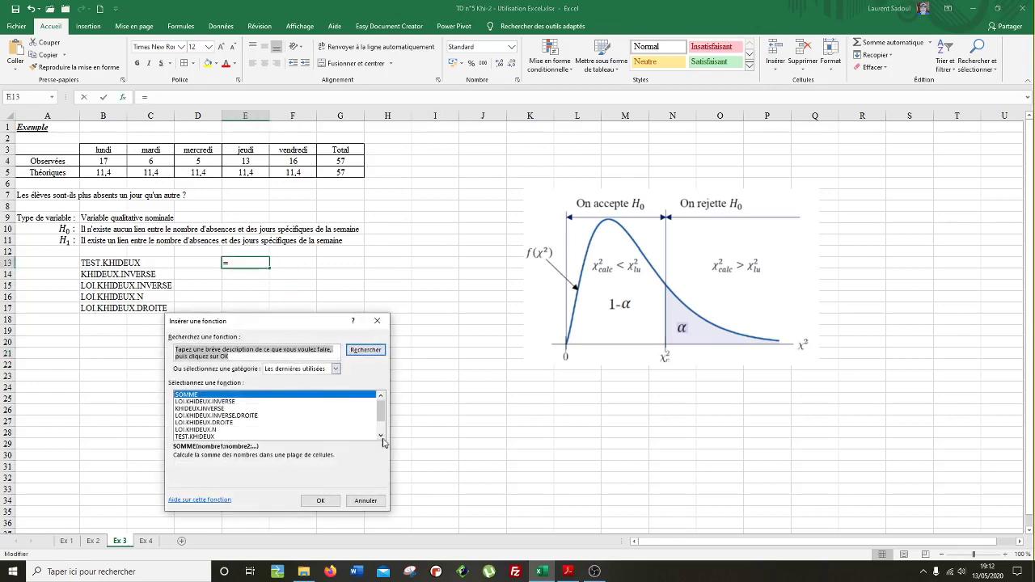
pyautogui.click(381, 435)
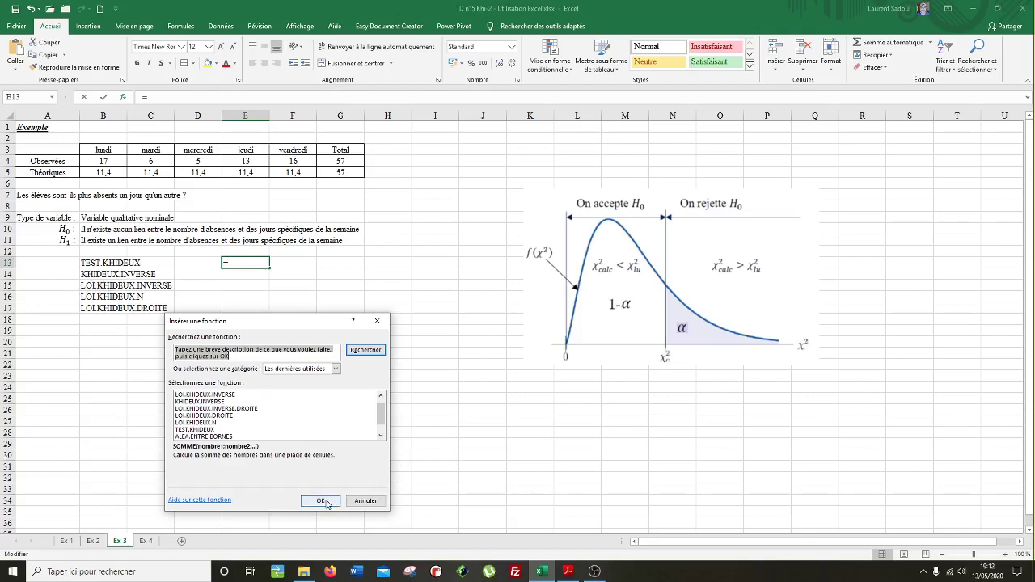
pyautogui.click(366, 500)
pyautogui.click(293, 454)
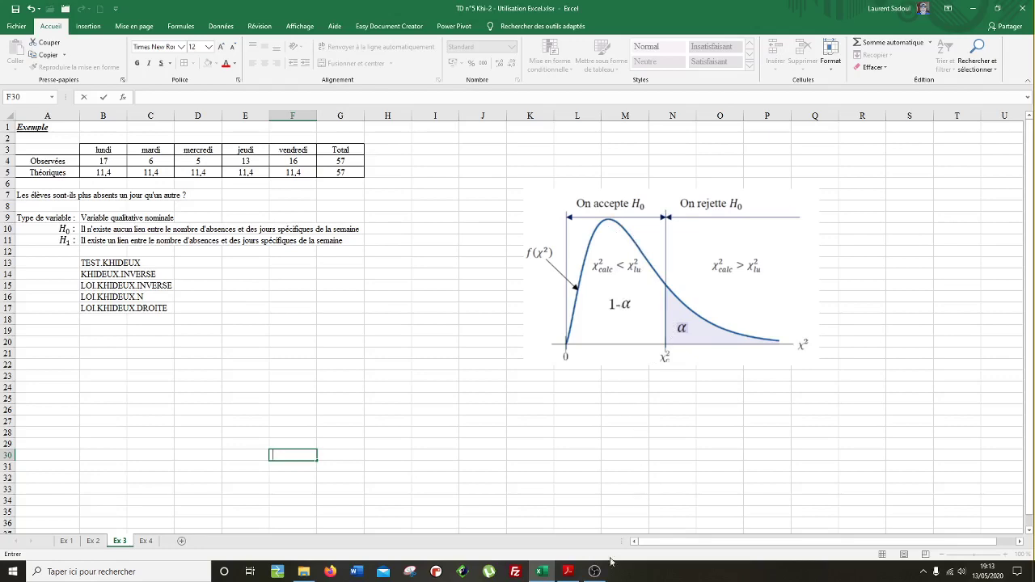
pyautogui.click(568, 571)
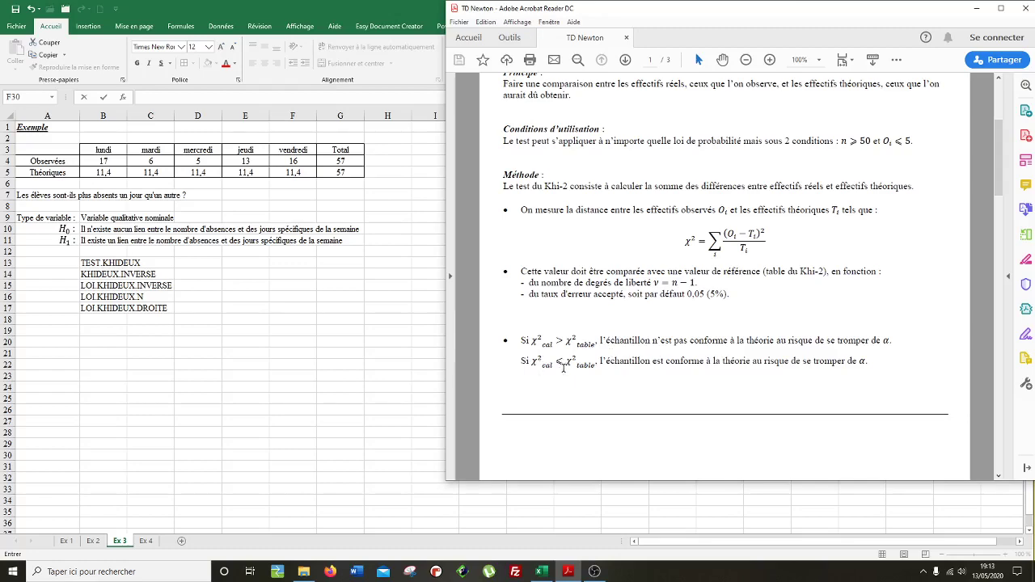
pyautogui.click(730, 515)
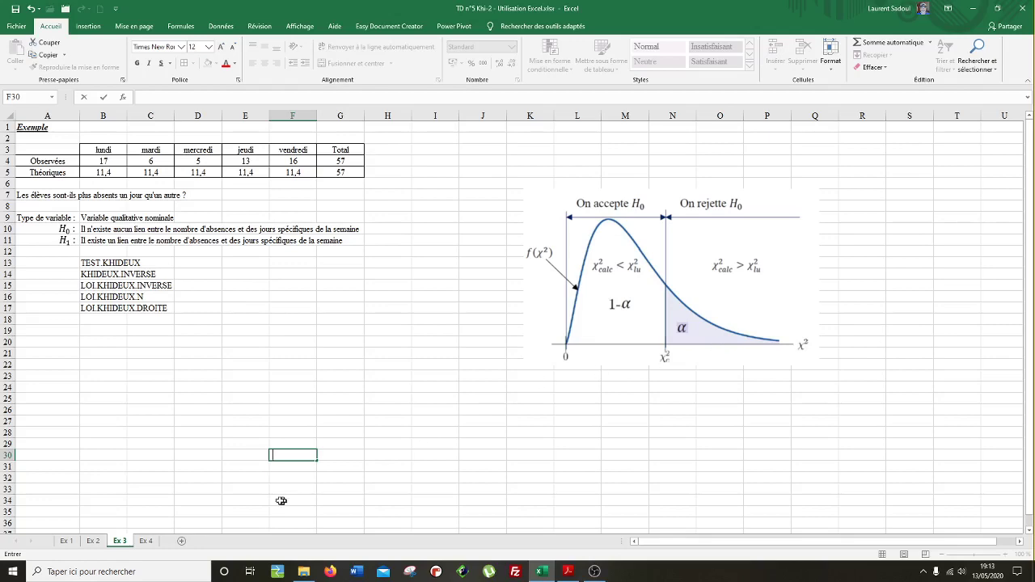
# On sheet Ex 4, review G13's =TEST.KHIDEUX(B4:F4;B5:F5) arguments giving the 0,0268 p-value
pyautogui.click(146, 541)
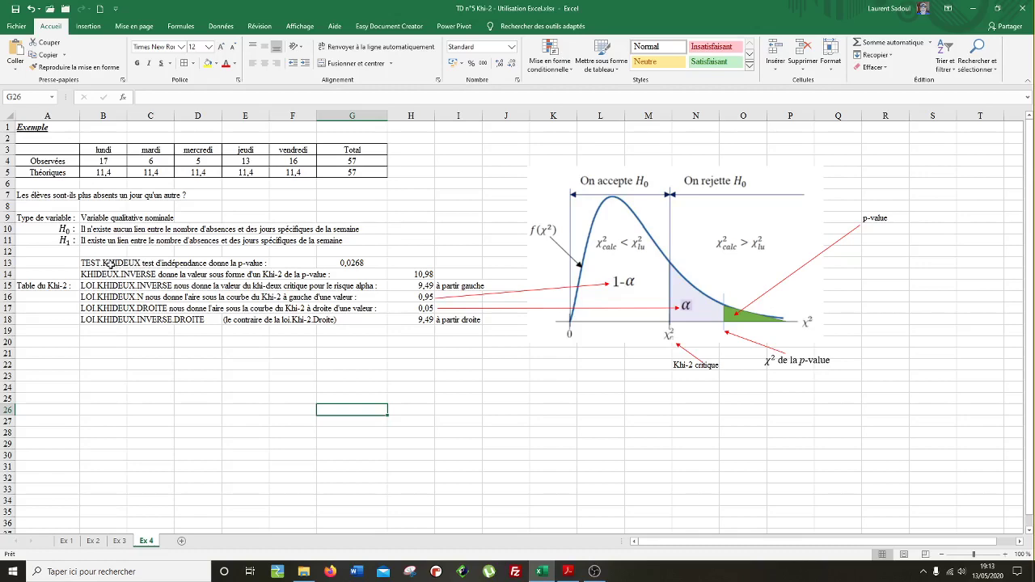
pyautogui.click(338, 263)
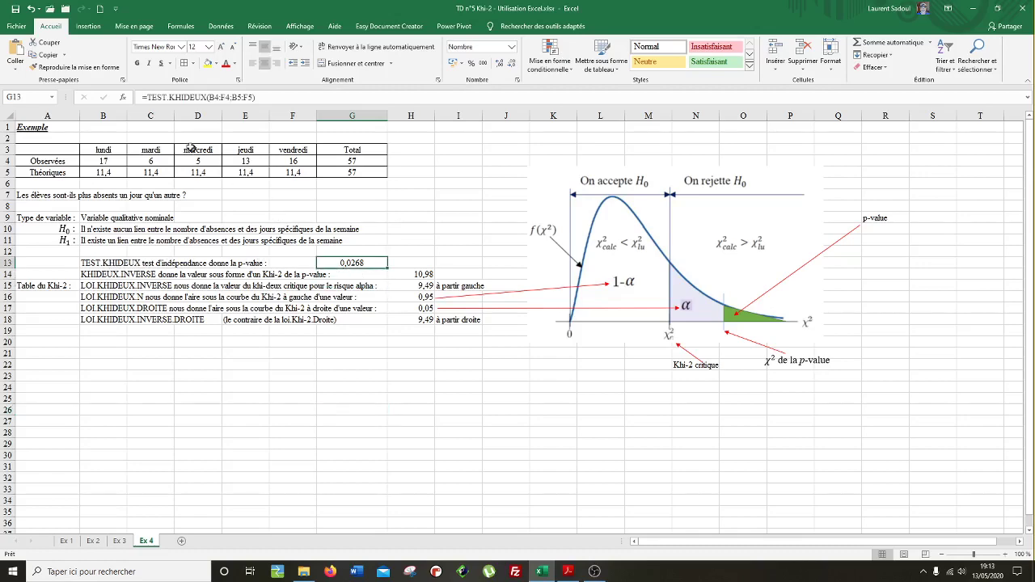
pyautogui.click(123, 97)
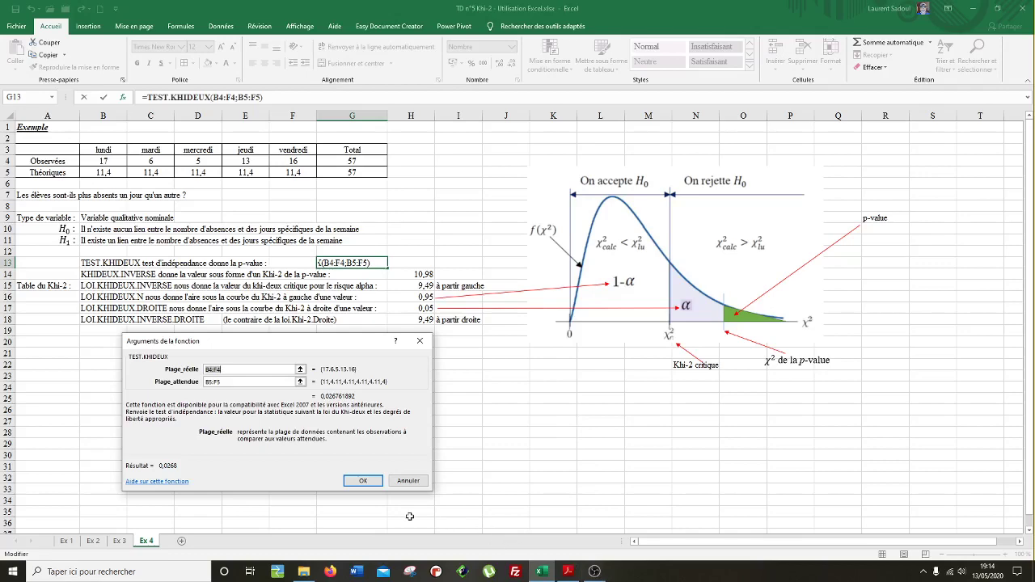
pyautogui.click(364, 481)
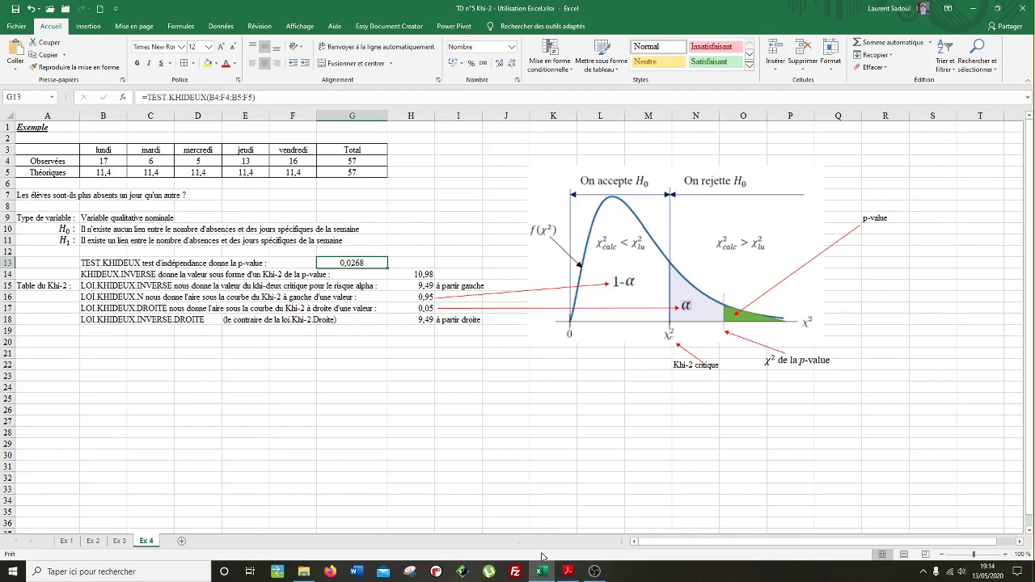
pyautogui.click(568, 571)
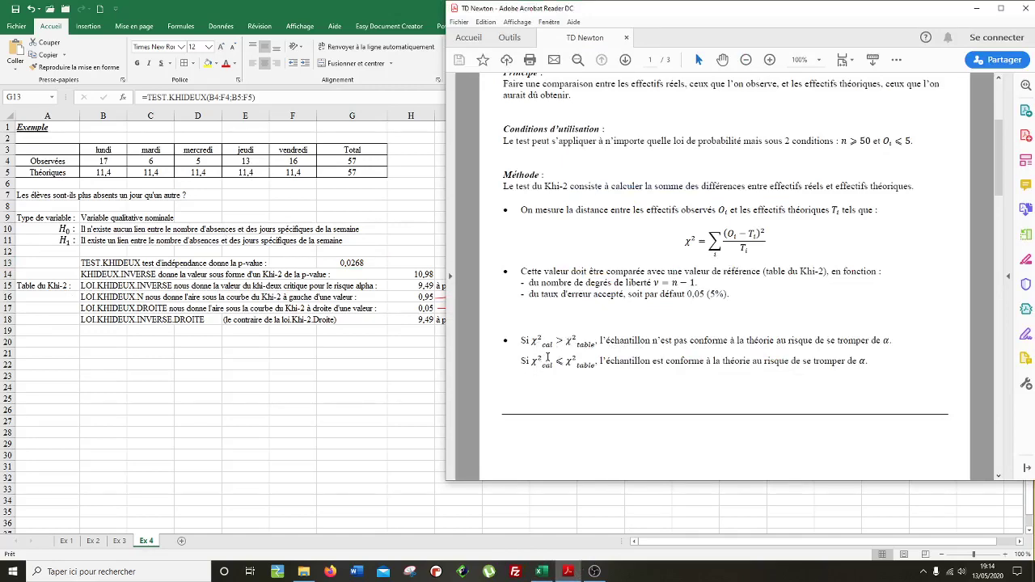
pyautogui.hotkey('alt', 'Tab')
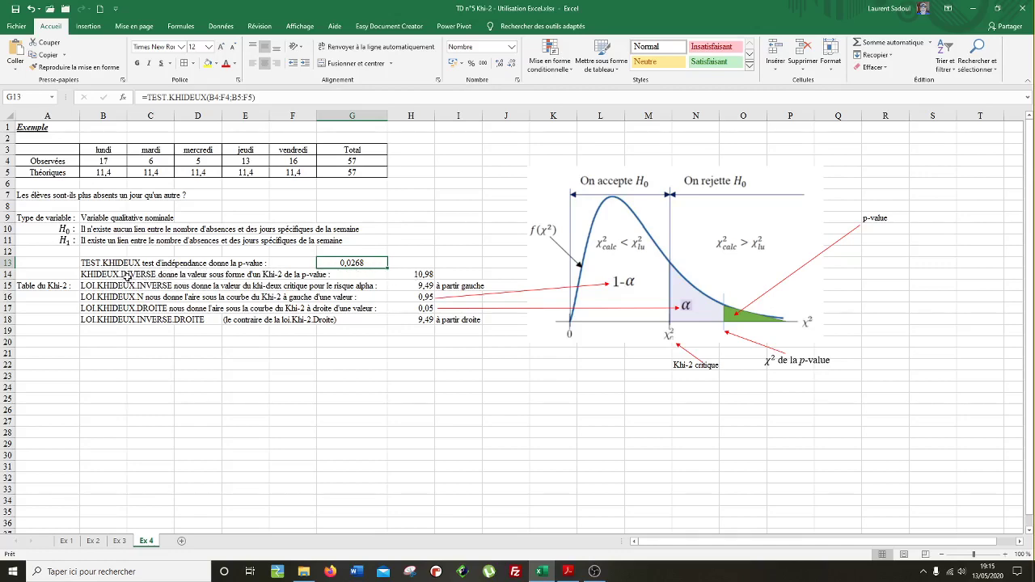
# Review and recommit =KHIDEUX.INVERSE(G13;4) in H14, yielding a chi-square of 10,98
pyautogui.click(412, 277)
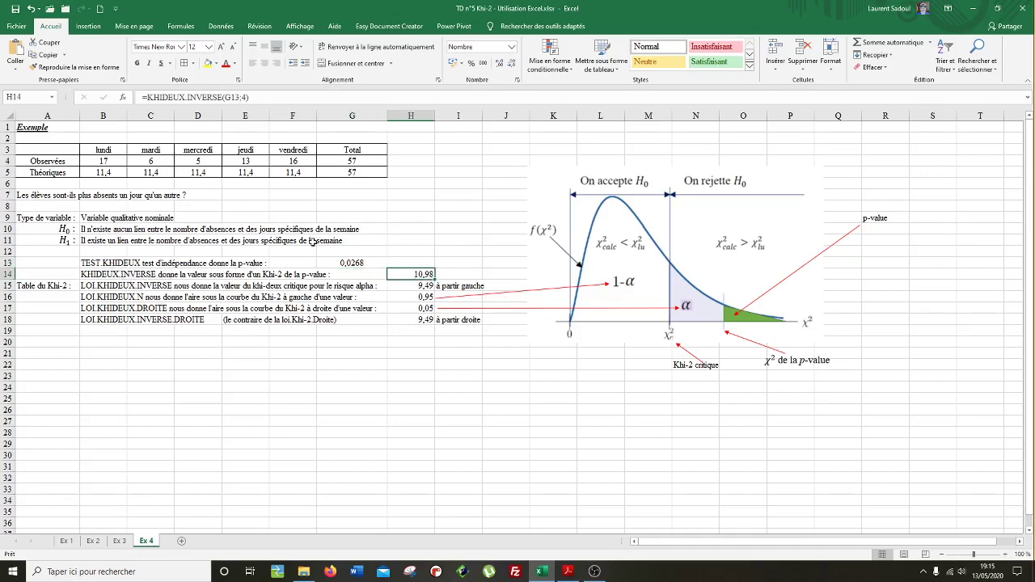
pyautogui.click(232, 97)
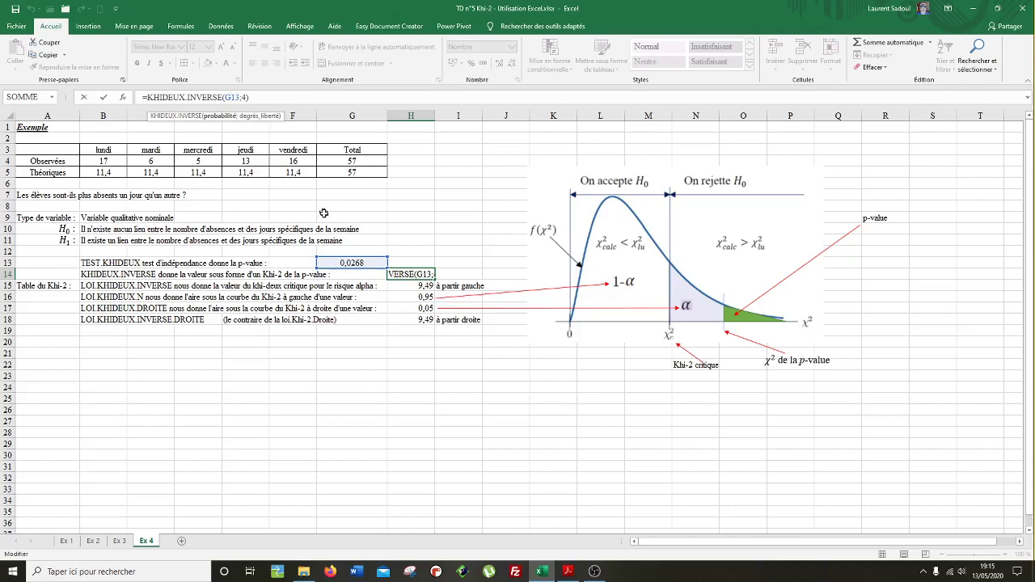
pyautogui.click(260, 98)
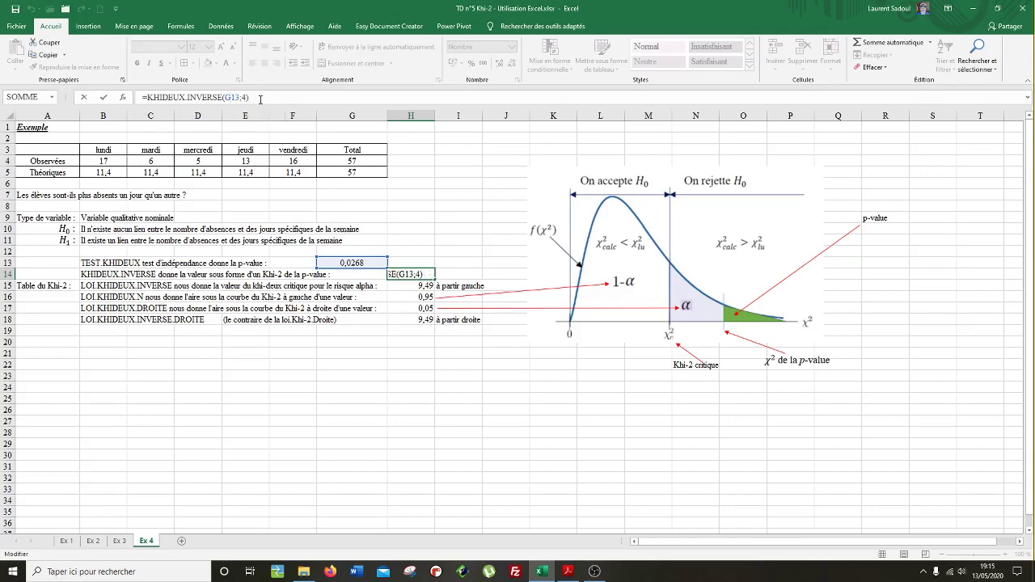
pyautogui.press('Return')
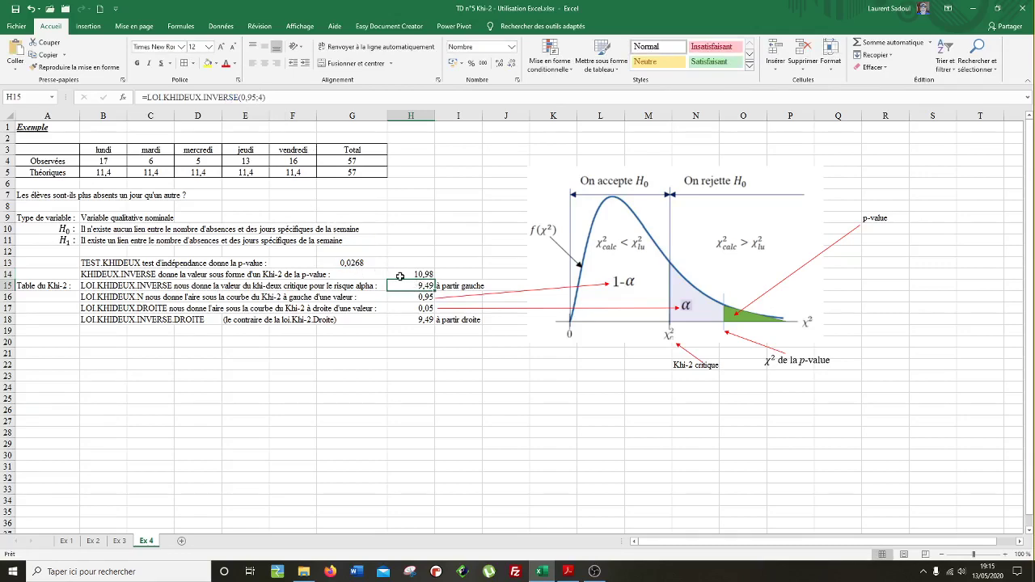
# Check H15's LOI.KHIDEUX.INVERSE arguments, probability 0,95 and 4 degrees of freedom, and confirm
pyautogui.click(402, 276)
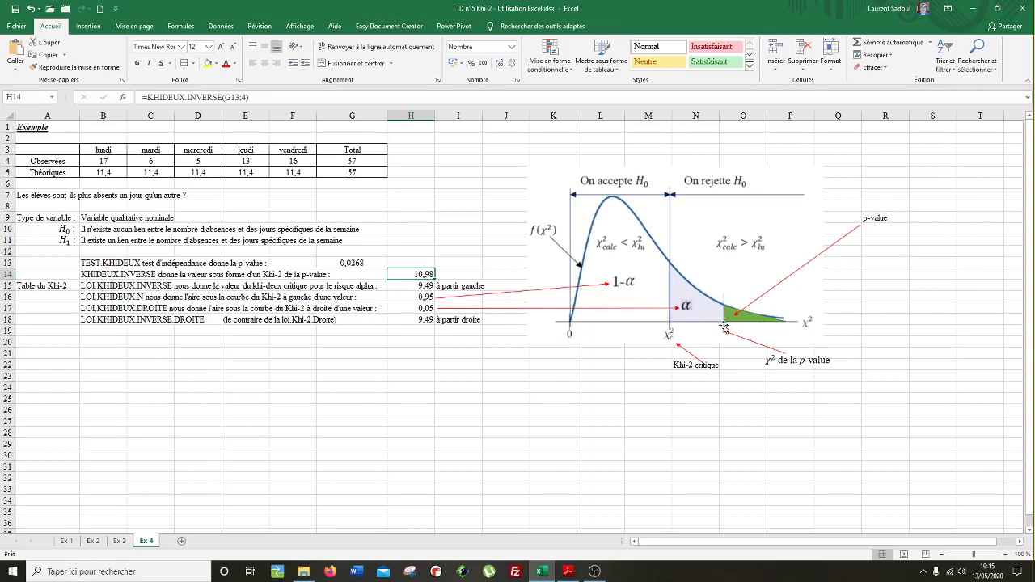
pyautogui.click(50, 287)
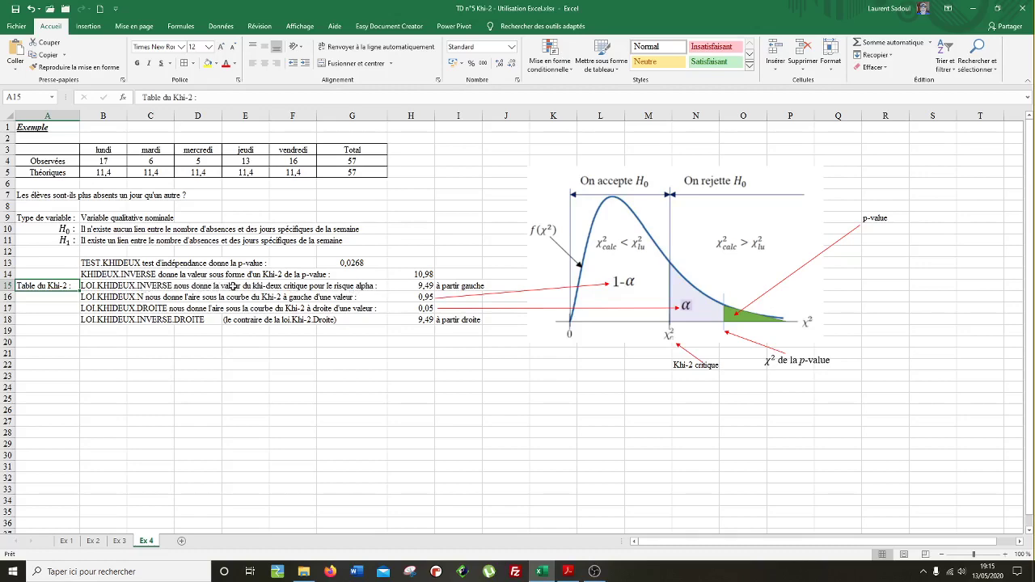
pyautogui.click(401, 284)
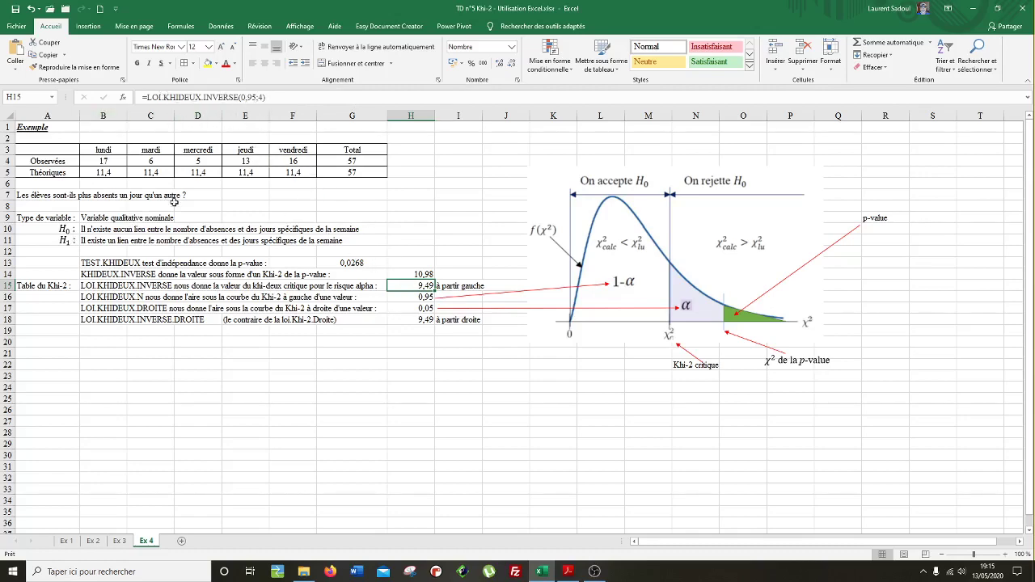
pyautogui.click(123, 97)
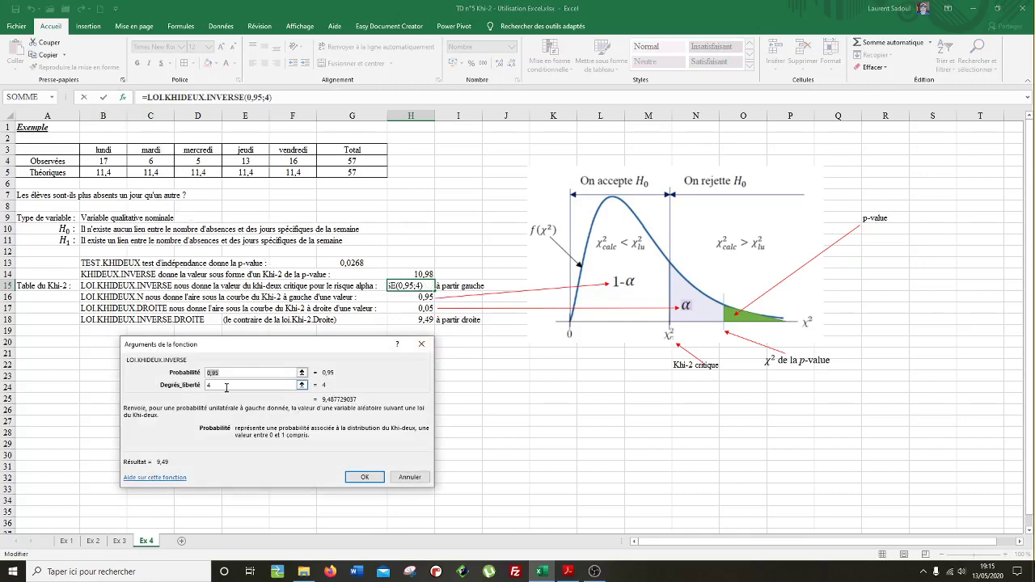
pyautogui.click(222, 386)
pyautogui.click(357, 476)
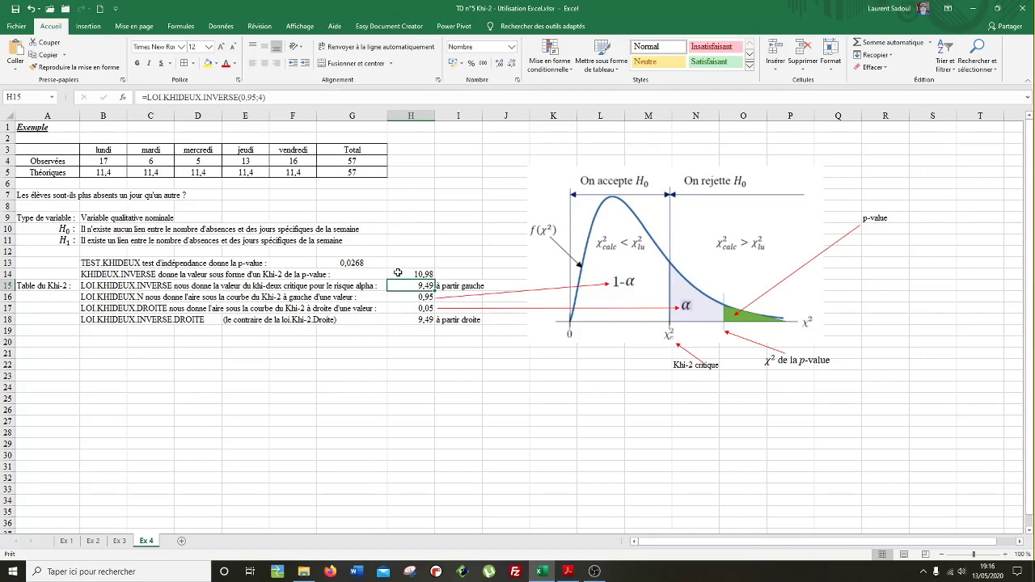
# Compare the 9,49 critical value in H15 with H14's 10,98 and G13's p-value
pyautogui.click(398, 272)
pyautogui.click(404, 283)
pyautogui.click(364, 264)
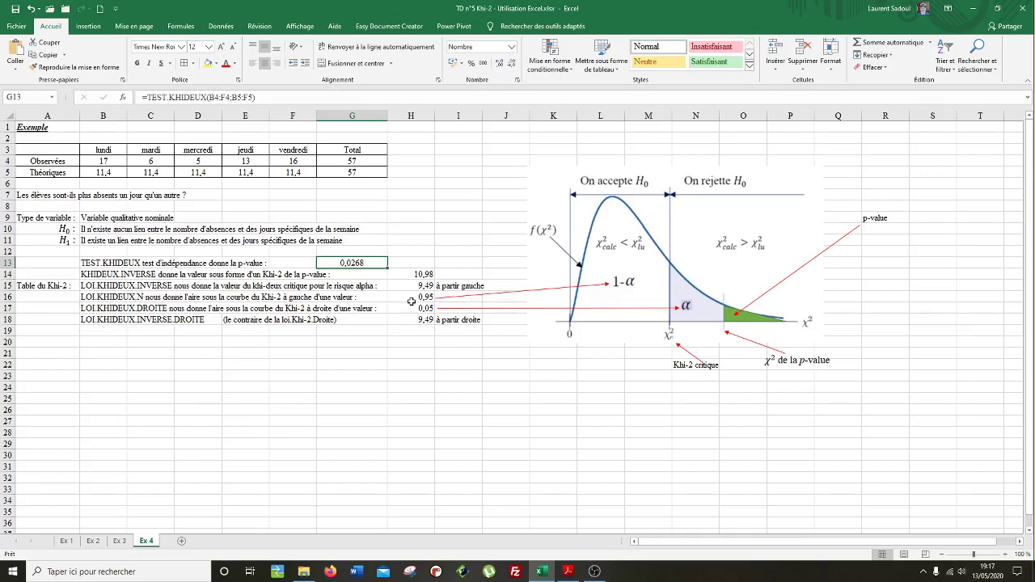
# Recommit =LOI.KHIDEUX.N(H15;4;1) in H16 for the left-tail area
pyautogui.click(411, 302)
pyautogui.click(220, 97)
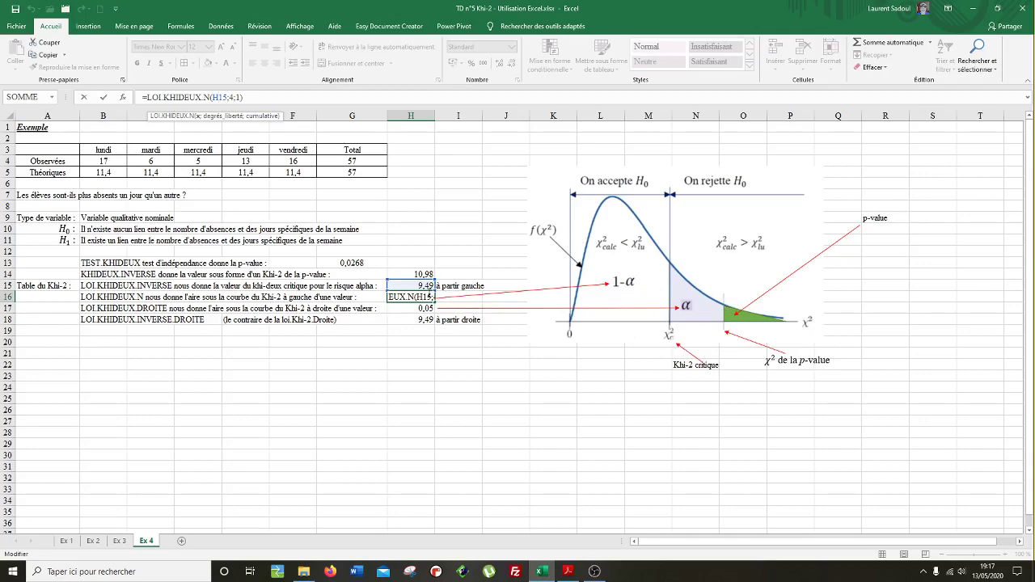
pyautogui.click(259, 97)
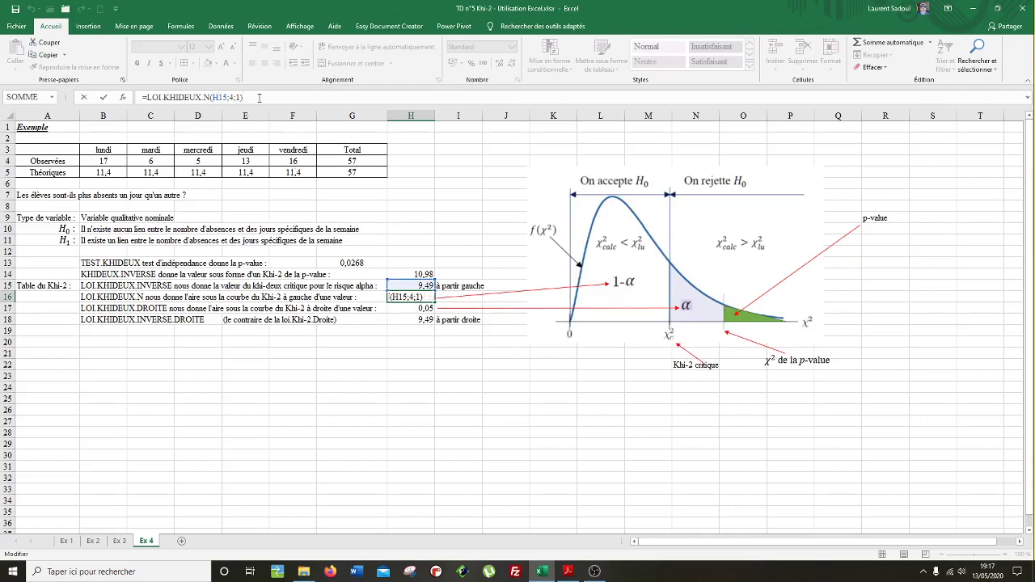
pyautogui.press('Return')
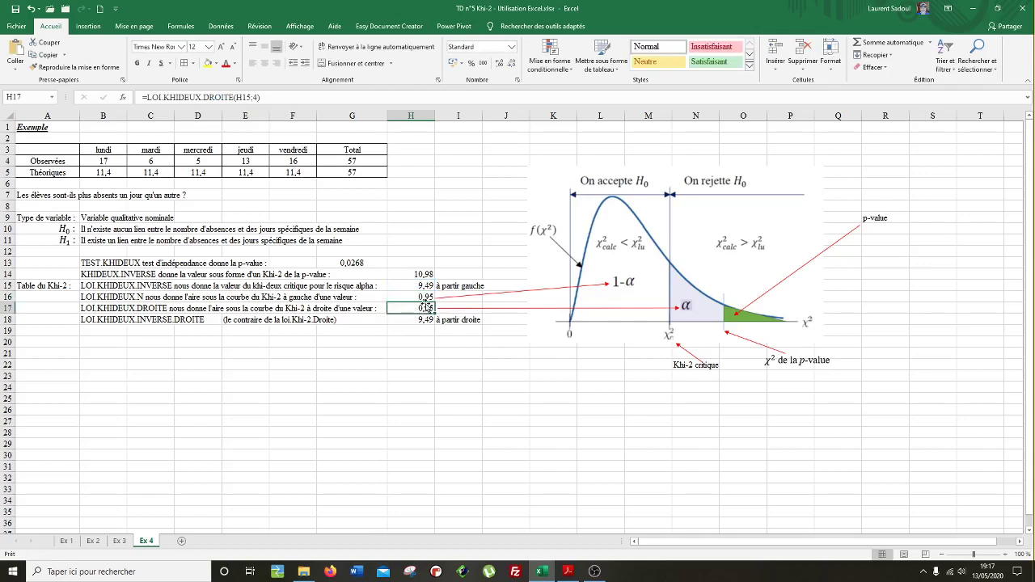
# Compare H16's 0,95 left-tail area with the 9,49 critical value in H15
pyautogui.click(427, 300)
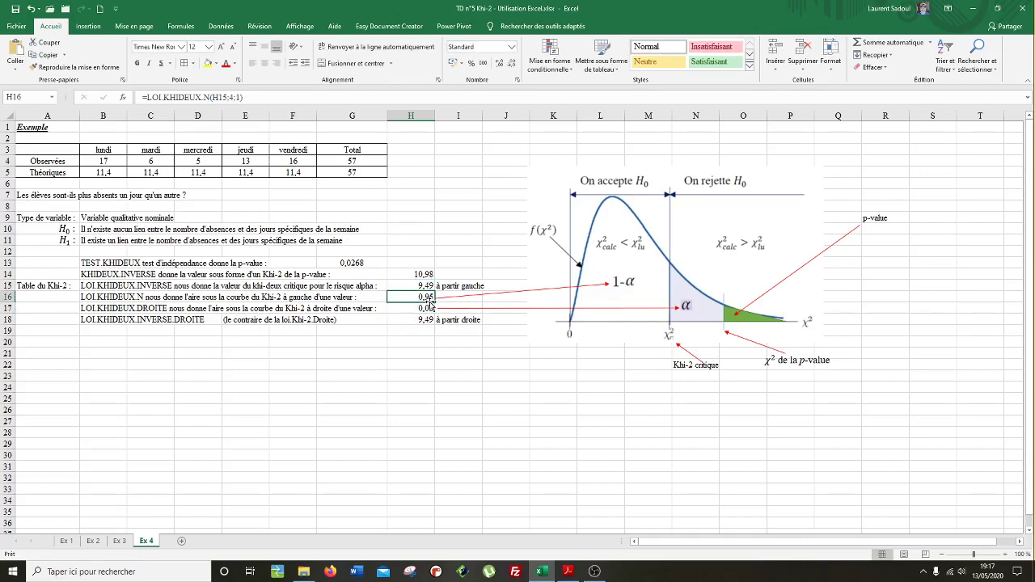
pyautogui.click(422, 286)
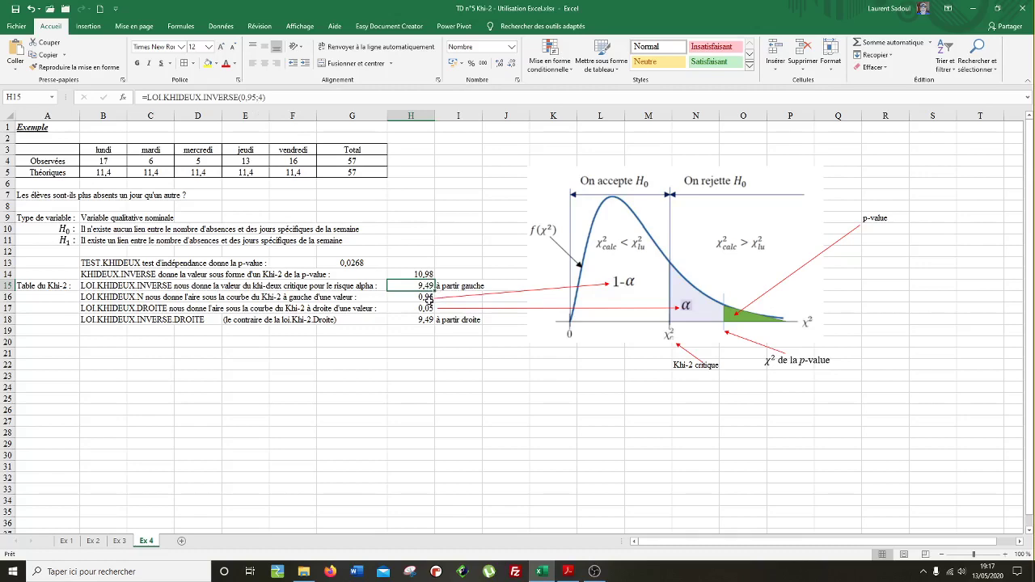
pyautogui.click(427, 297)
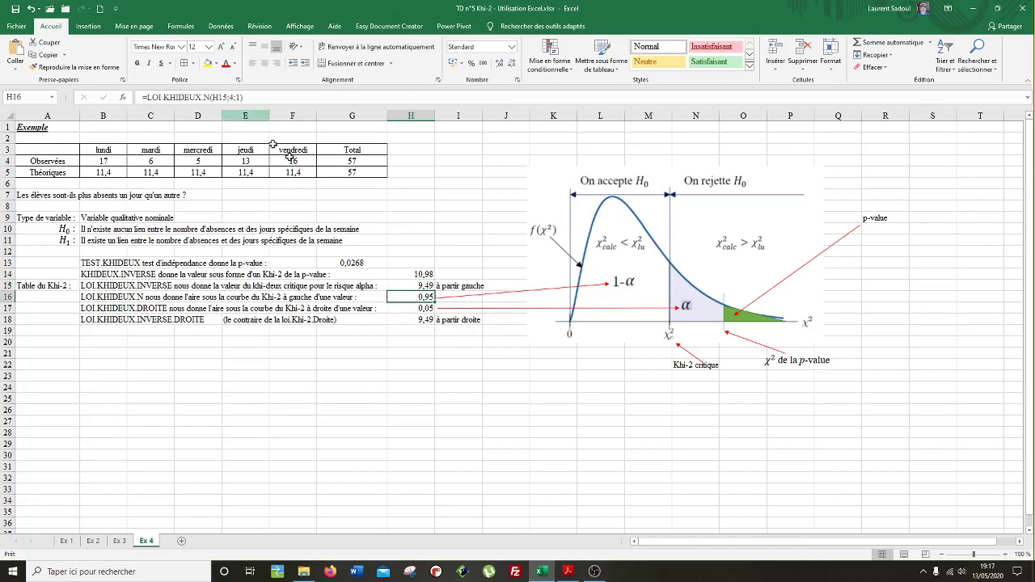
pyautogui.click(407, 283)
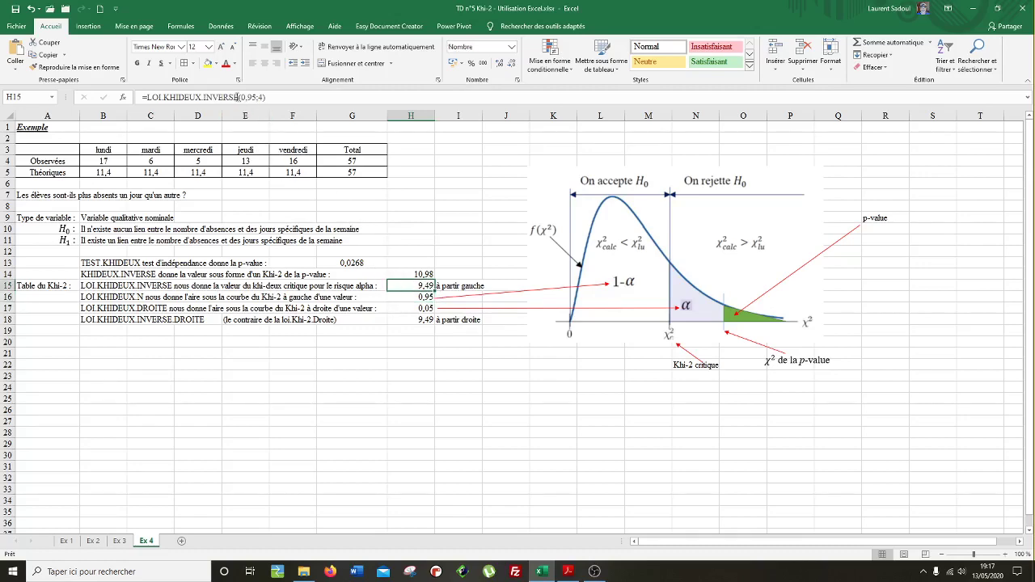
pyautogui.click(419, 298)
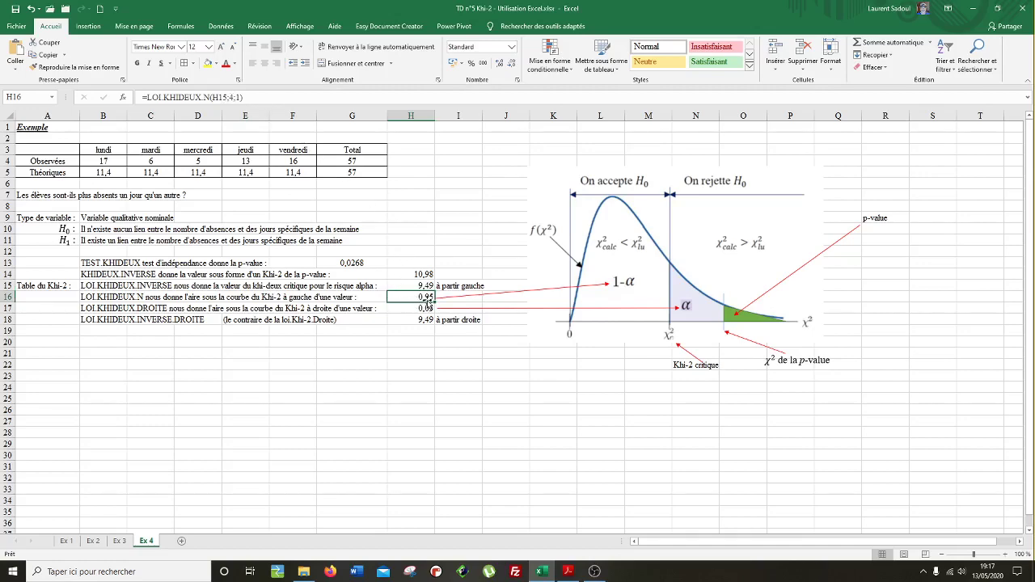
pyautogui.click(414, 351)
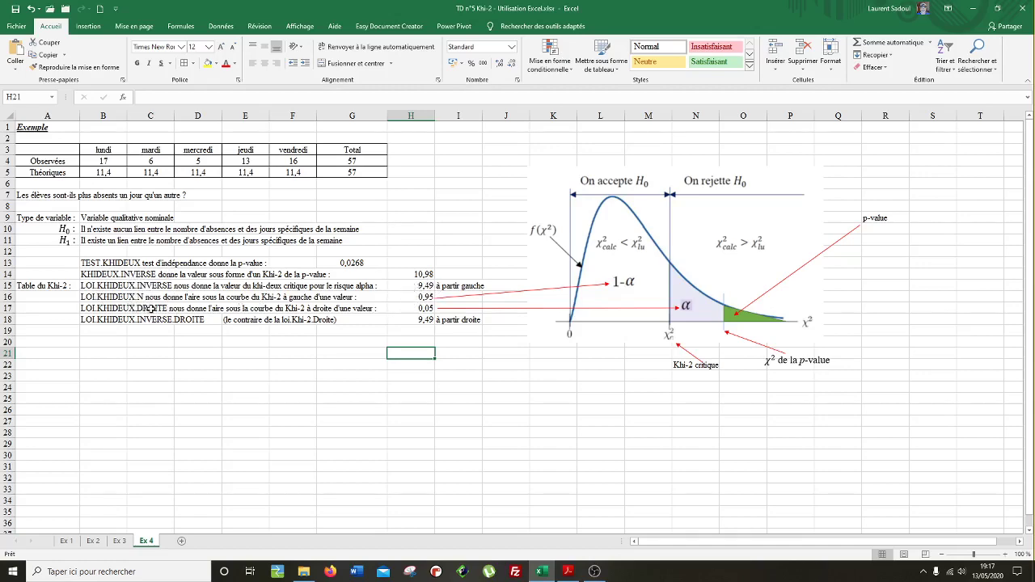
# Compare the H16 and H17 formulas, then show =LOI.KHIDEUX.DROITE(H15;4) referencing H15
pyautogui.click(427, 309)
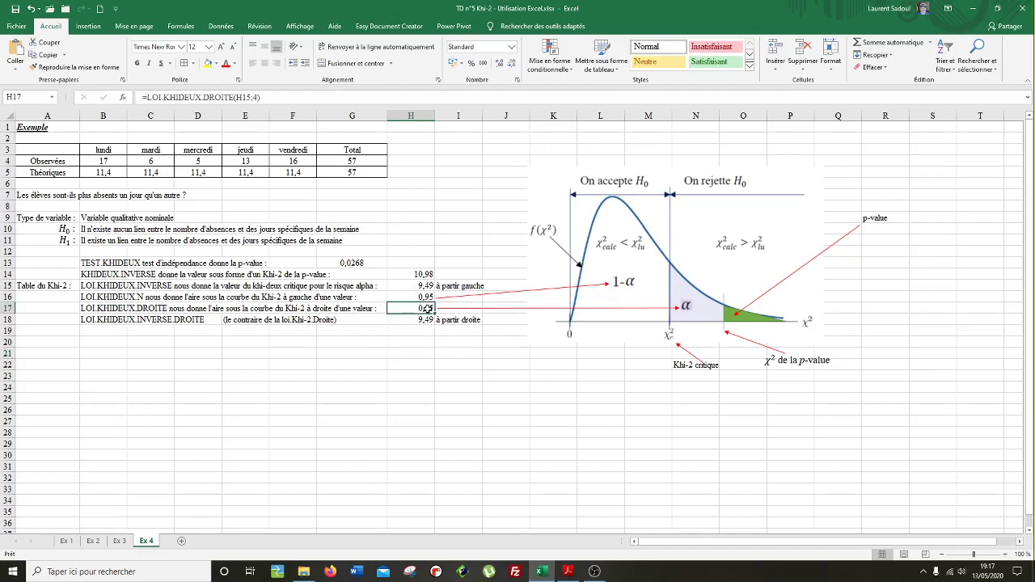
pyautogui.click(419, 297)
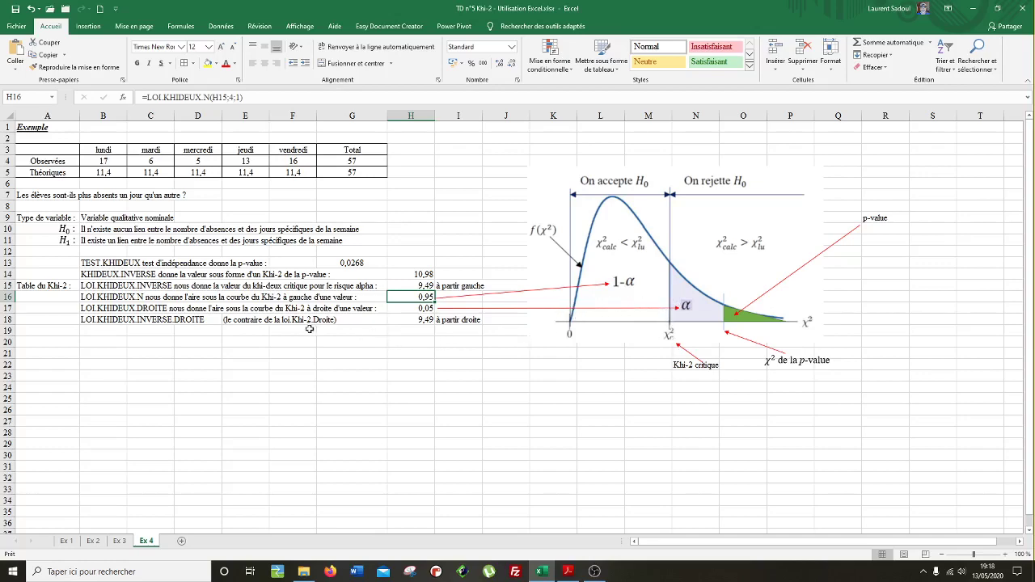
pyautogui.click(399, 310)
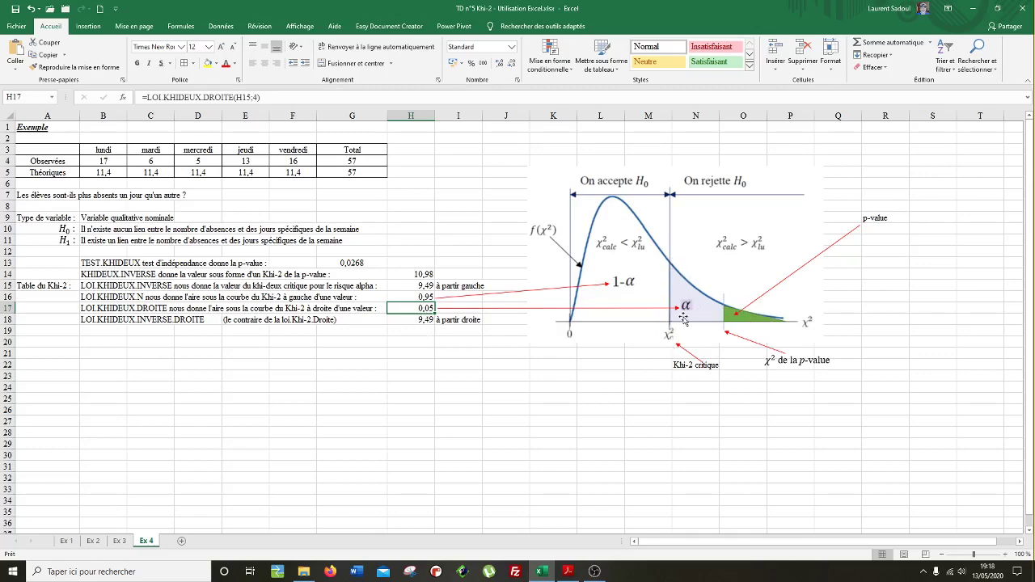
pyautogui.click(421, 298)
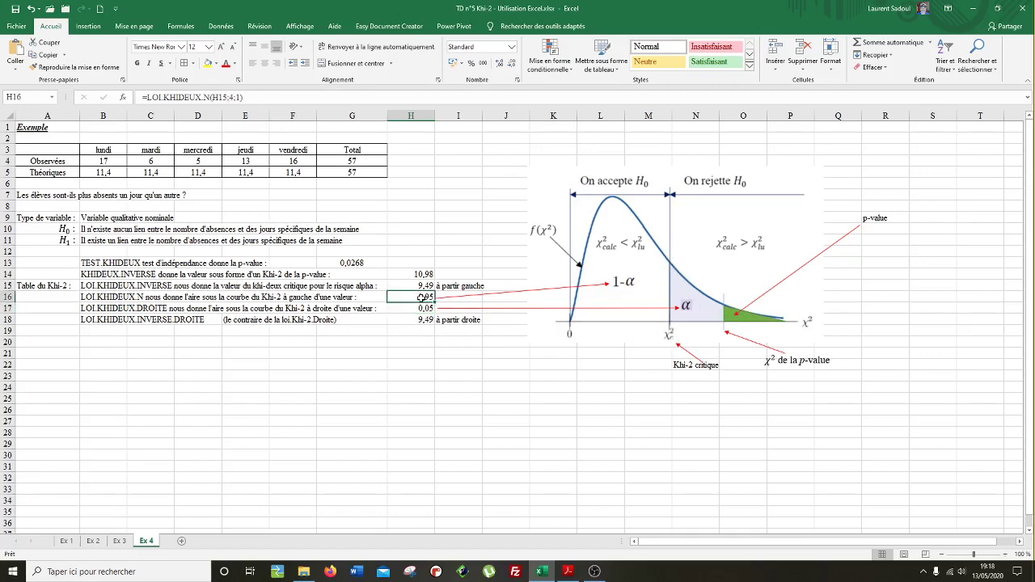
pyautogui.click(420, 309)
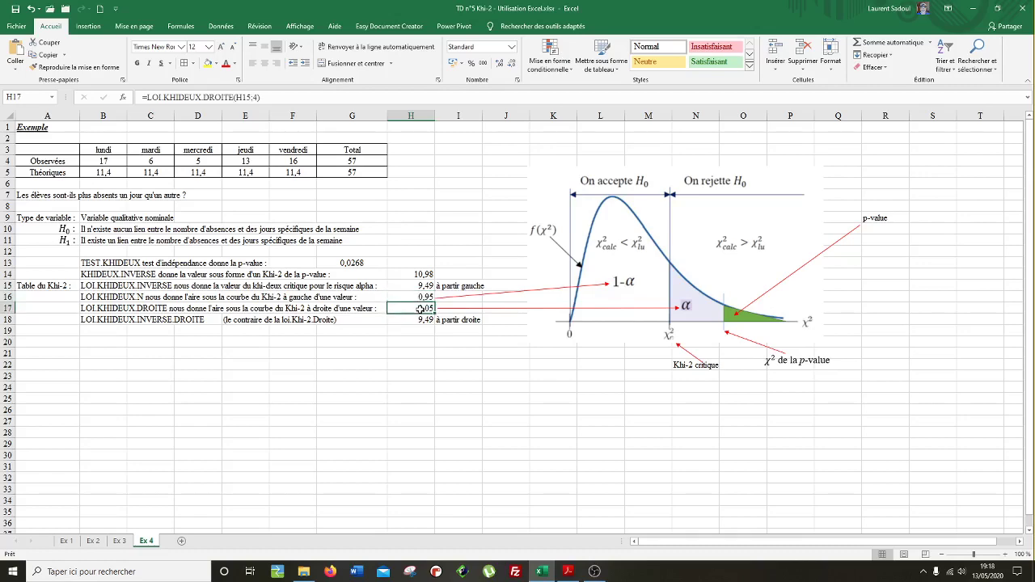
pyautogui.click(247, 97)
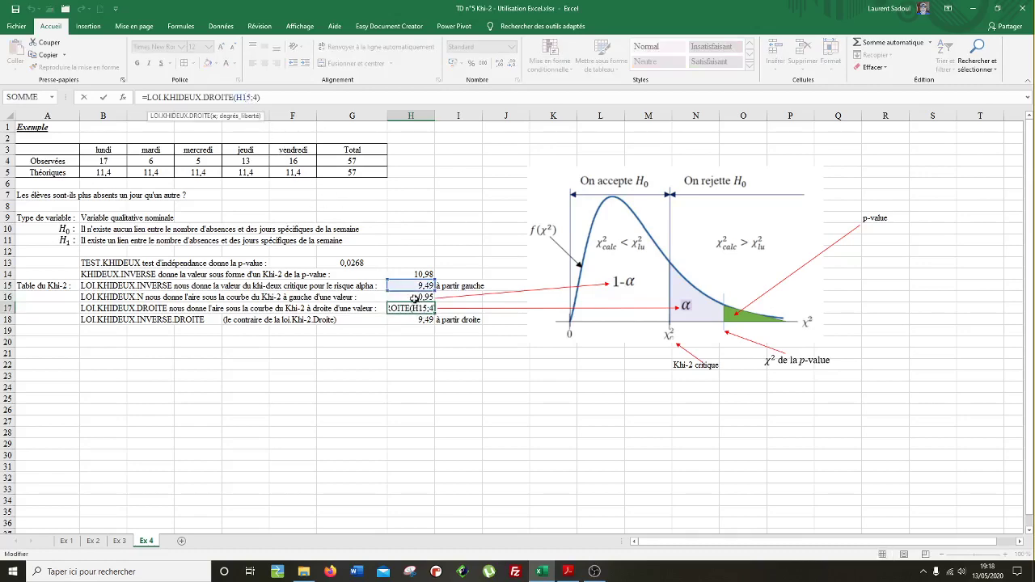
pyautogui.click(262, 97)
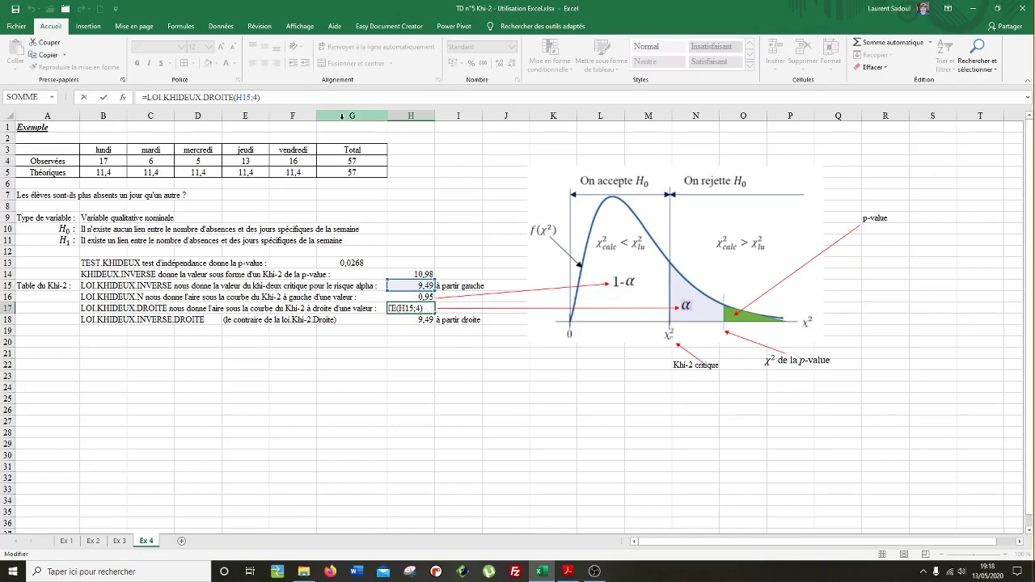
pyautogui.press('Return')
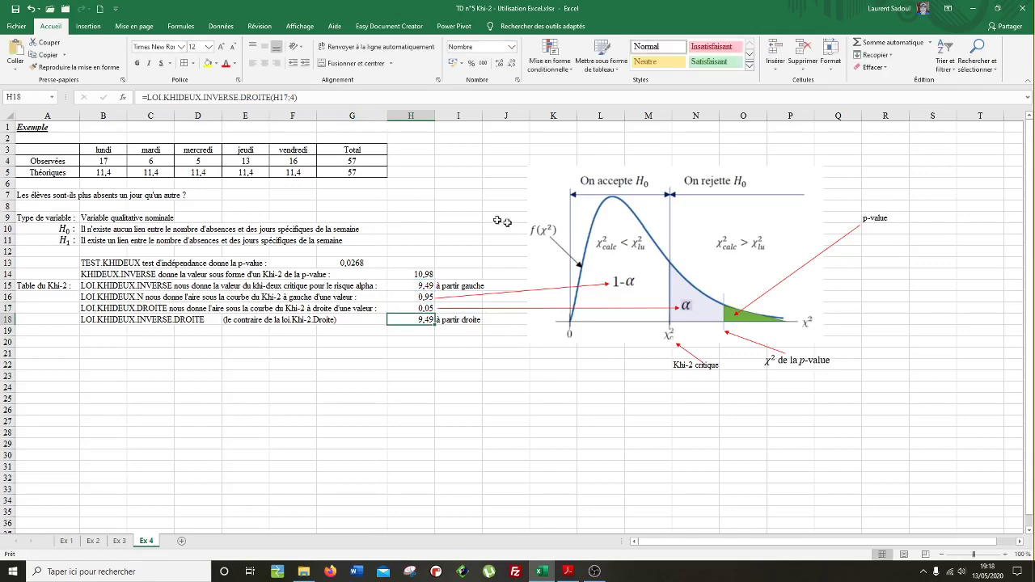
pyautogui.click(429, 287)
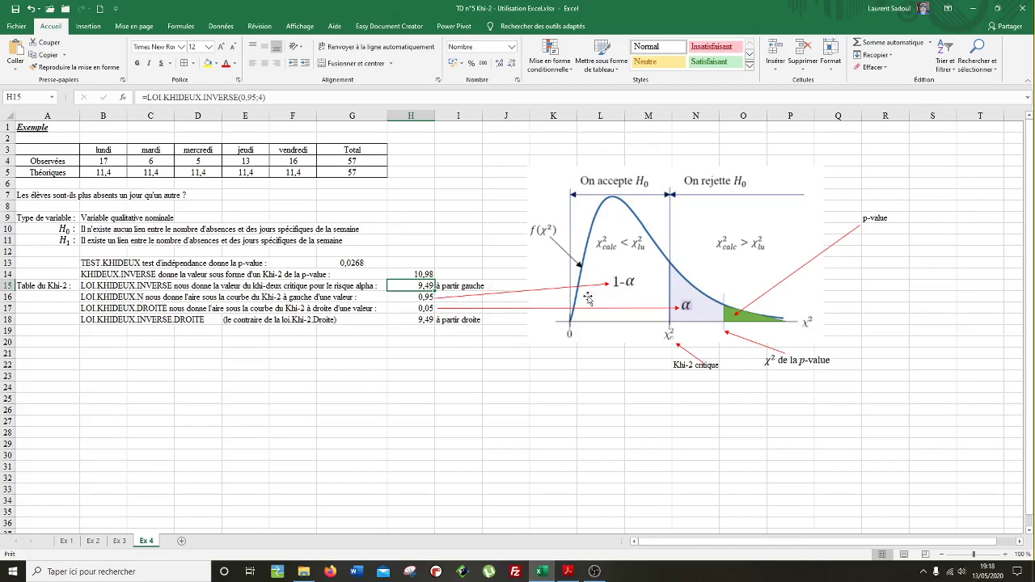
pyautogui.click(417, 308)
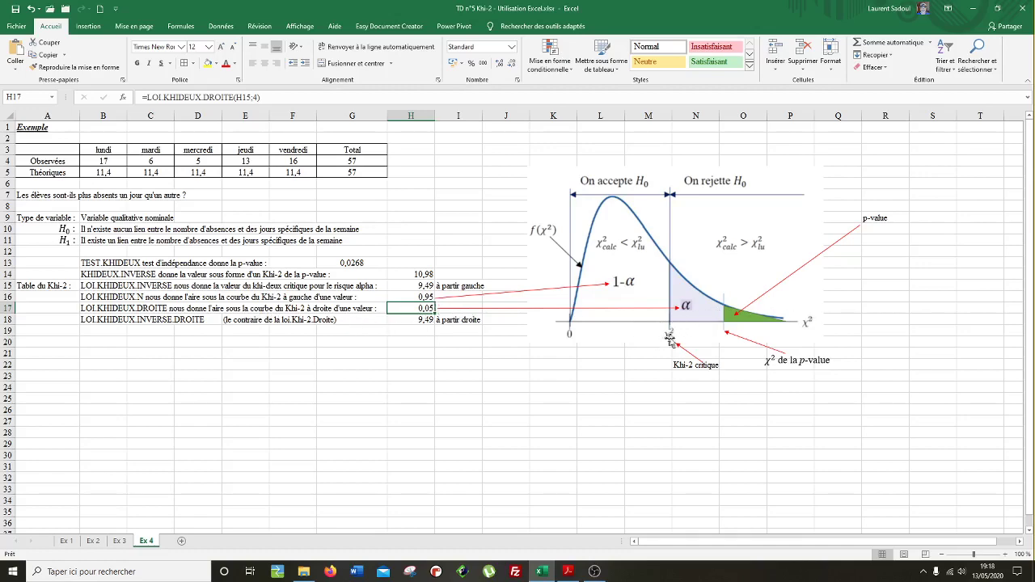
pyautogui.click(409, 321)
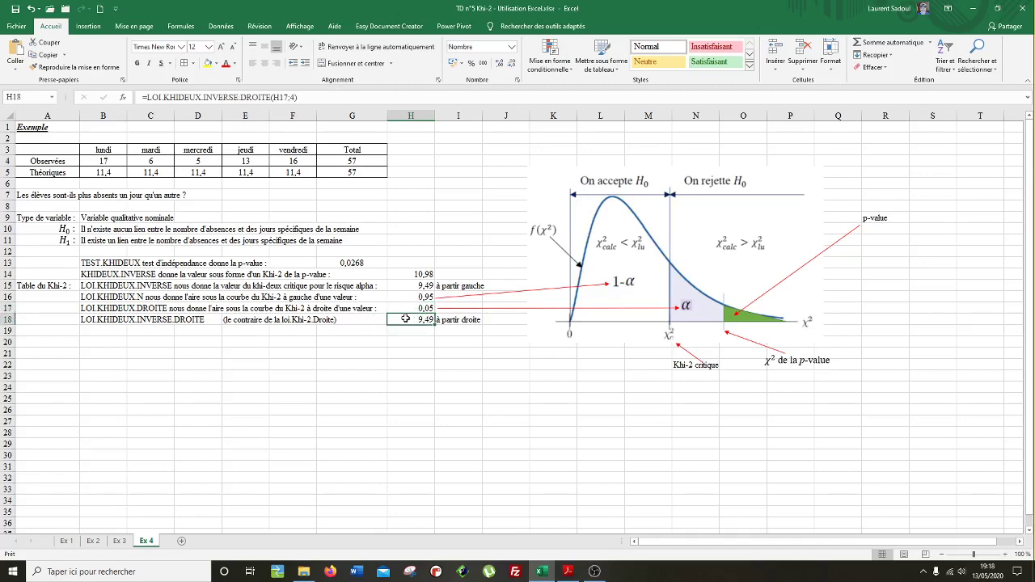
pyautogui.click(407, 308)
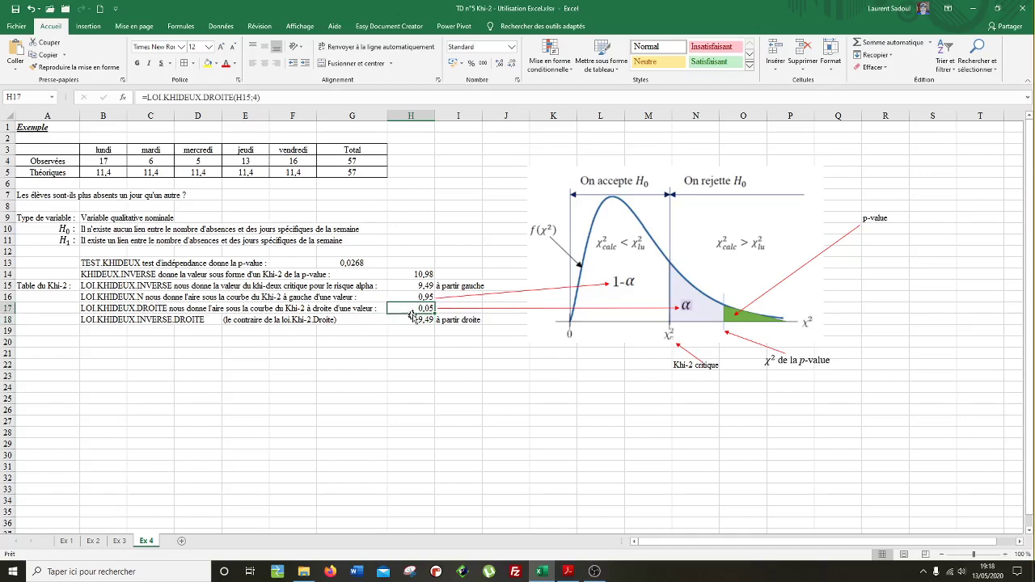
pyautogui.click(246, 97)
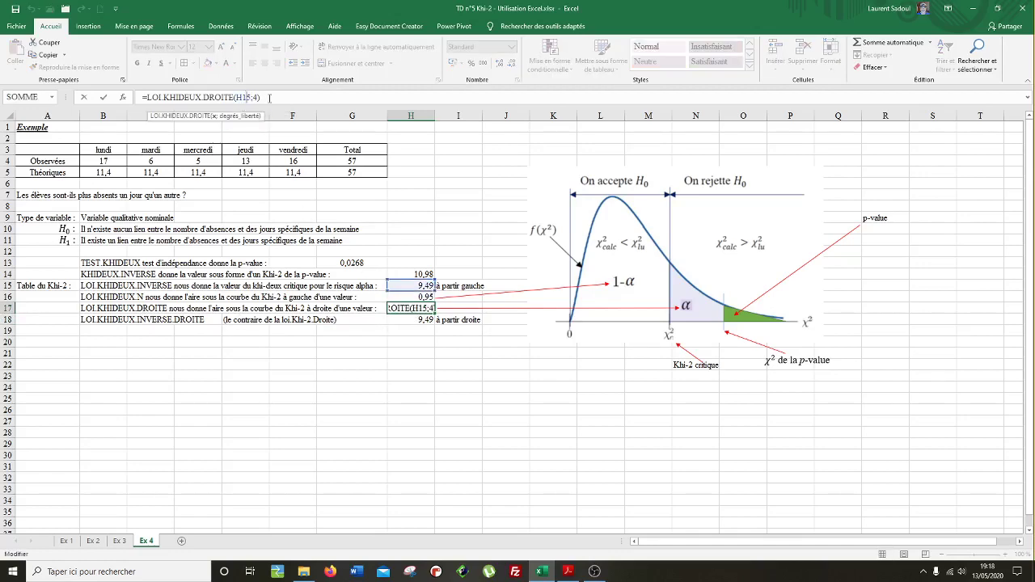
pyautogui.click(269, 98)
pyautogui.press('Return')
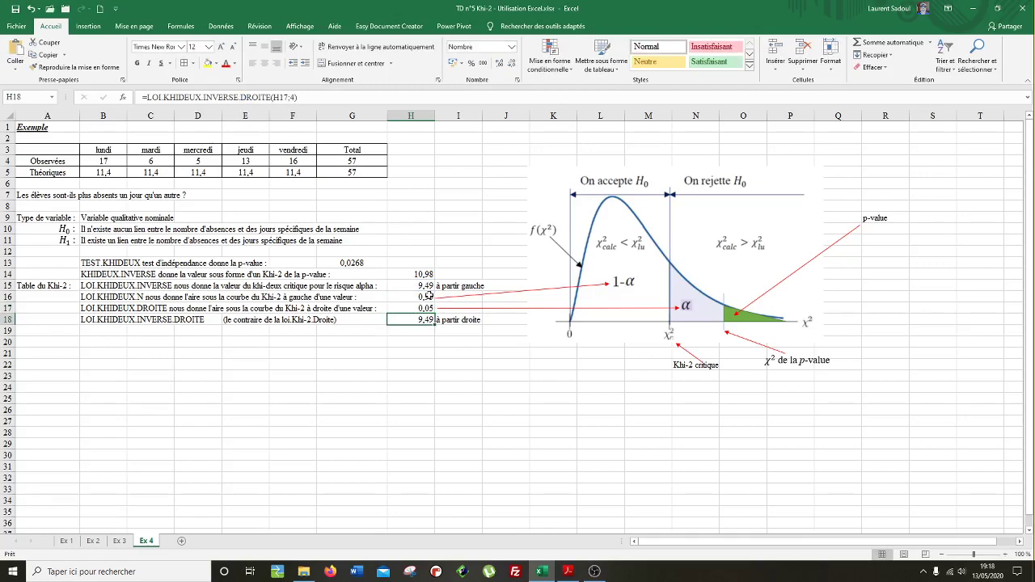
pyautogui.click(281, 97)
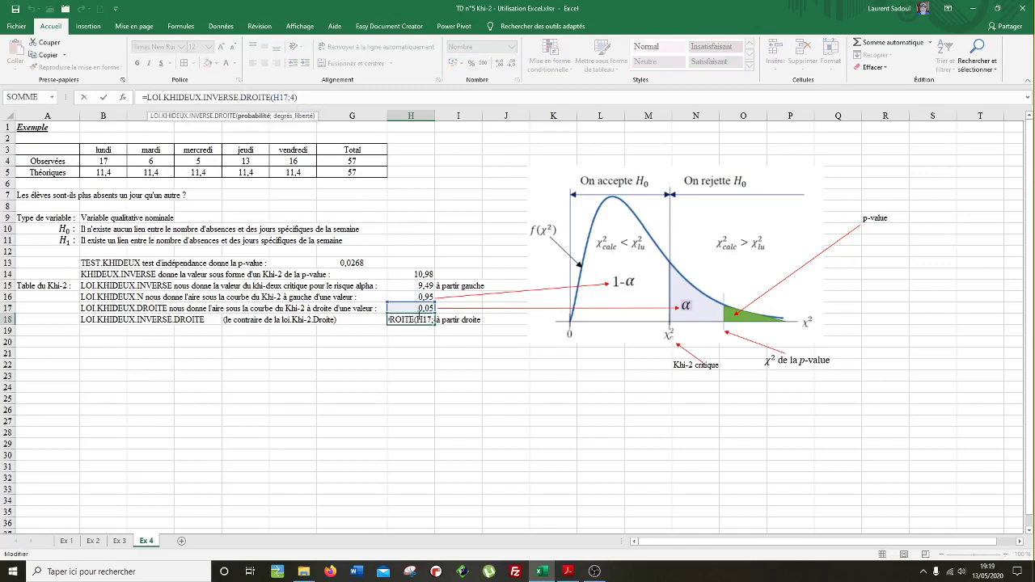
pyautogui.write(')')
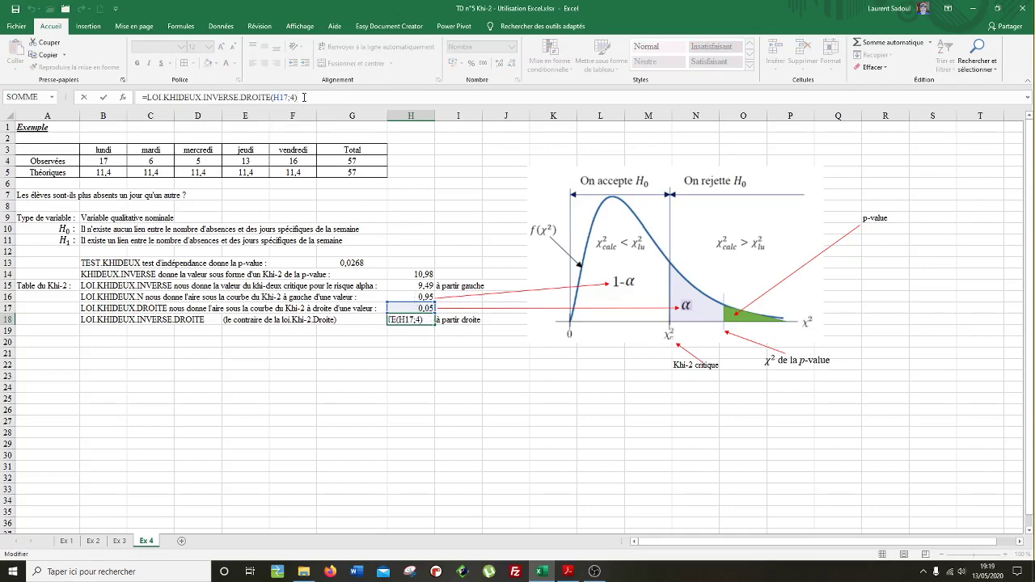
pyautogui.press('Return')
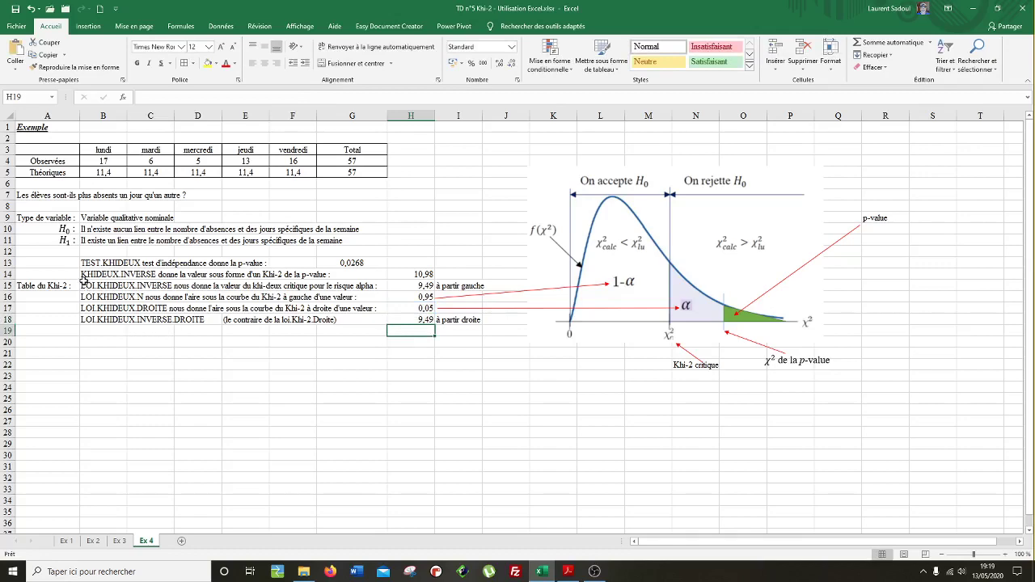
pyautogui.moveTo(58, 262)
pyautogui.mouseDown()
pyautogui.moveTo(53, 286)
pyautogui.moveTo(56, 275)
pyautogui.mouseUp()
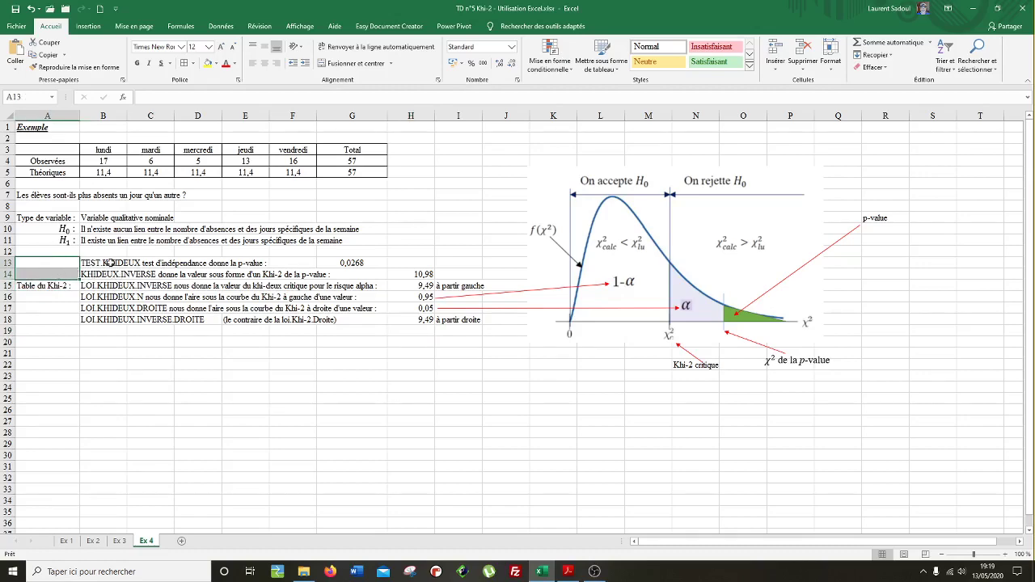
pyautogui.click(567, 571)
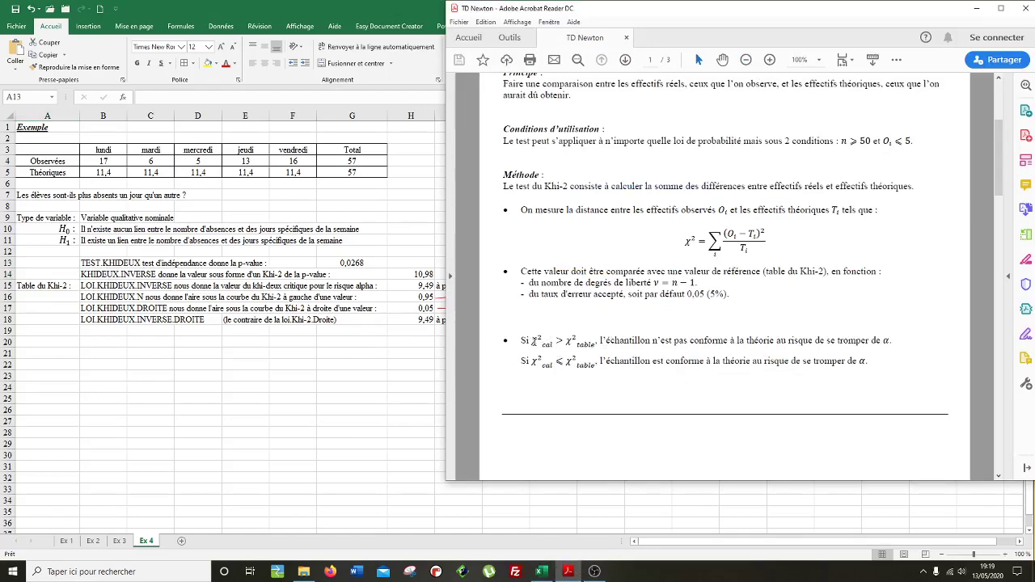
pyautogui.hotkey('alt', 'Tab')
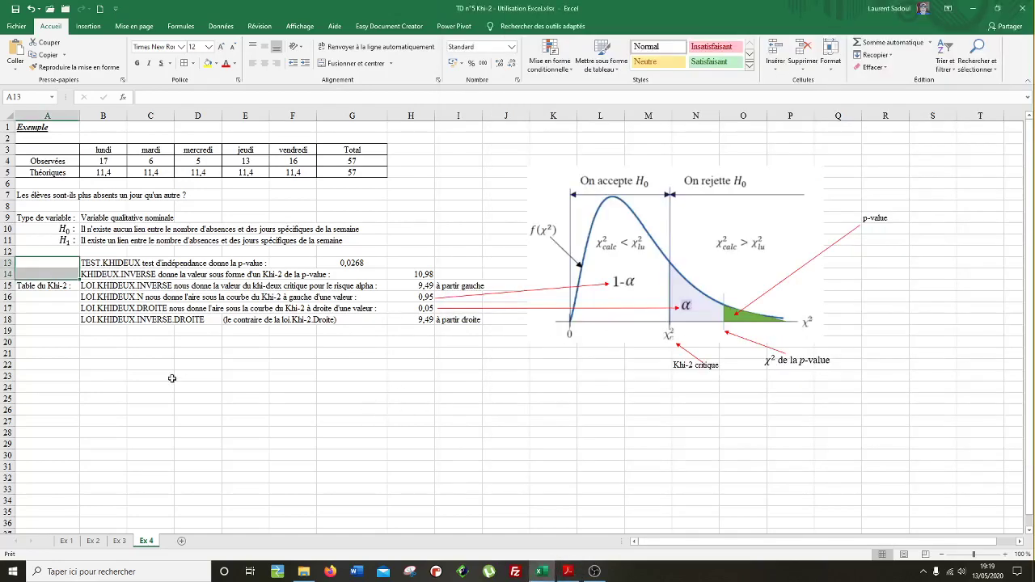
pyautogui.click(120, 350)
pyautogui.moveTo(97, 264); pyautogui.dragTo(344, 258)
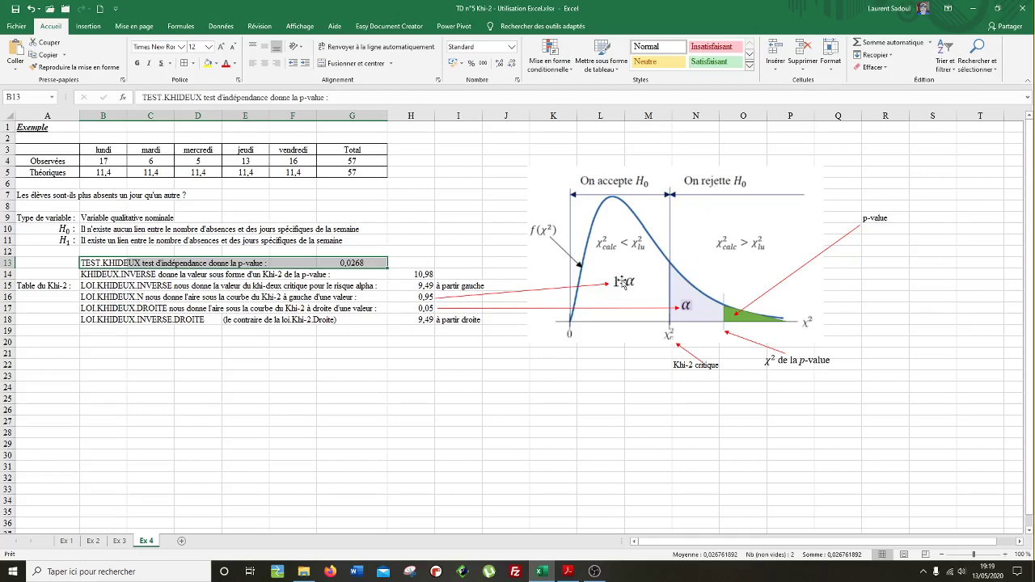
pyautogui.click(420, 203)
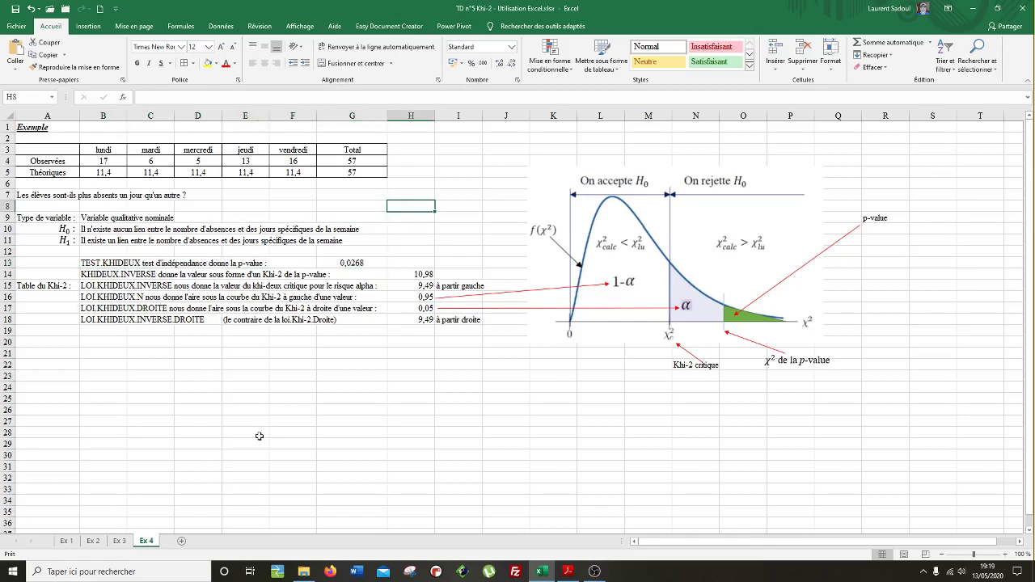